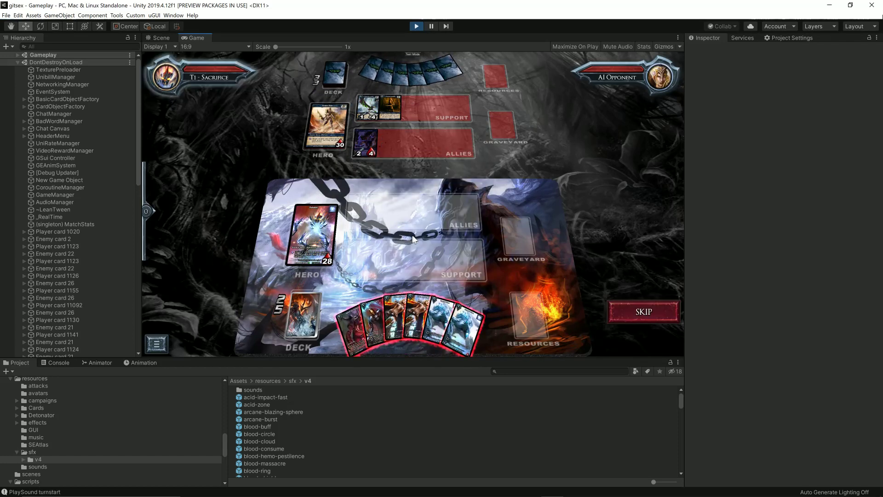
Sacrifice a hand card and end turn one, then sacrifice the ice-beast card in turn two
{"action": "left_click", "coordinate": [465, 327]}
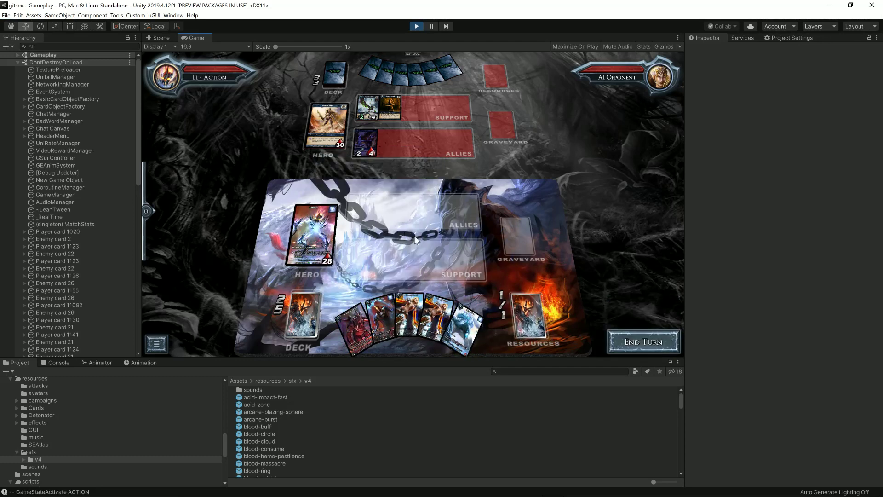
{"action": "left_click", "coordinate": [637, 340]}
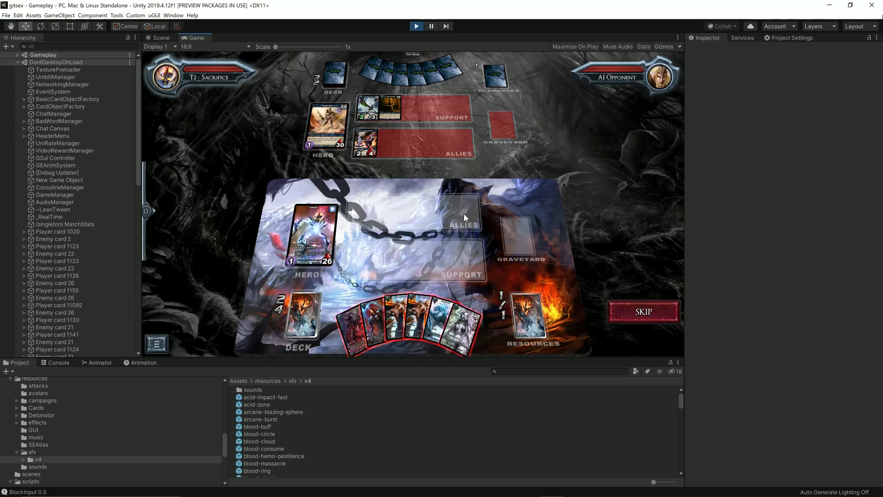
{"action": "left_click", "coordinate": [465, 322]}
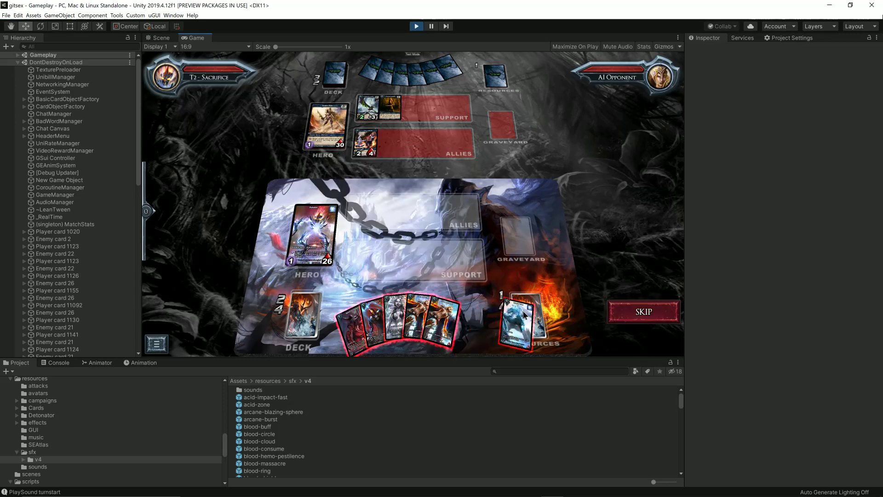
End turn two, then drag a hand card onto the Resources pile for 3/3 resources
{"action": "left_click", "coordinate": [634, 340]}
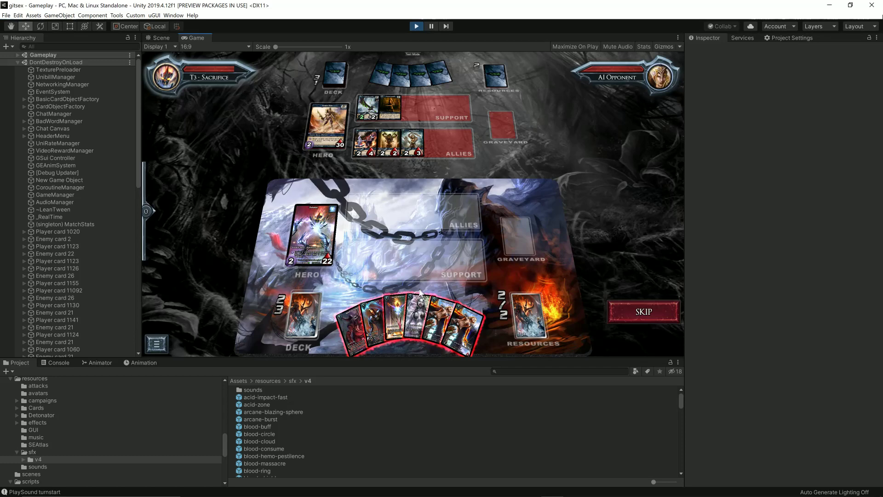
{"action": "left_click_drag", "start_coordinate": [444, 309], "coordinate": [518, 312]}
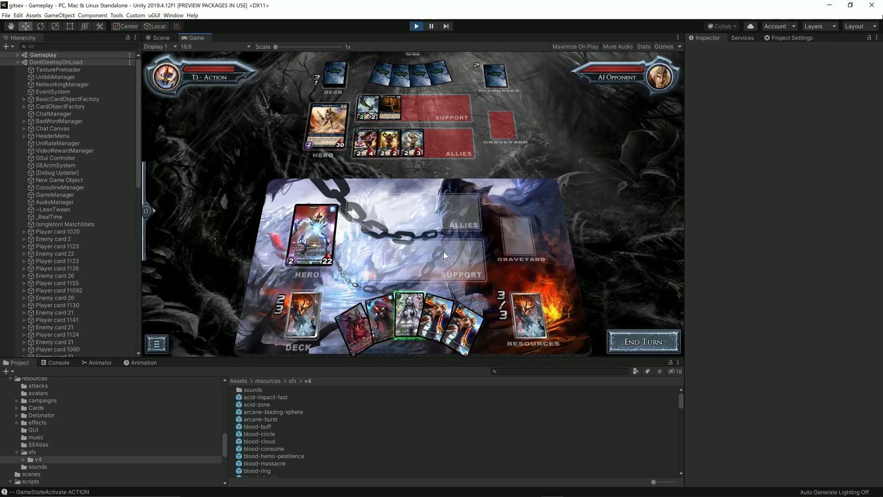
{"action": "mouse_move", "coordinate": [415, 142]}
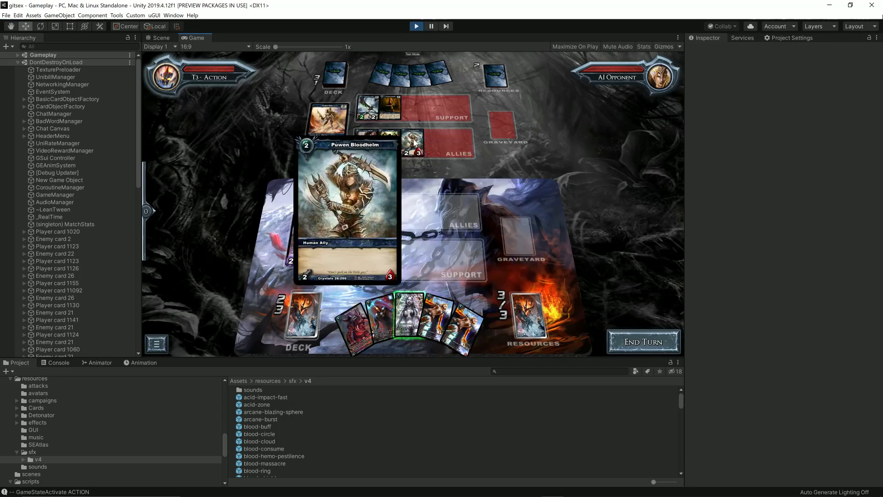
Orbit the Scene view over the board, then select and frame Enemy card 26 before returning to Game view
{"action": "left_click", "coordinate": [161, 38]}
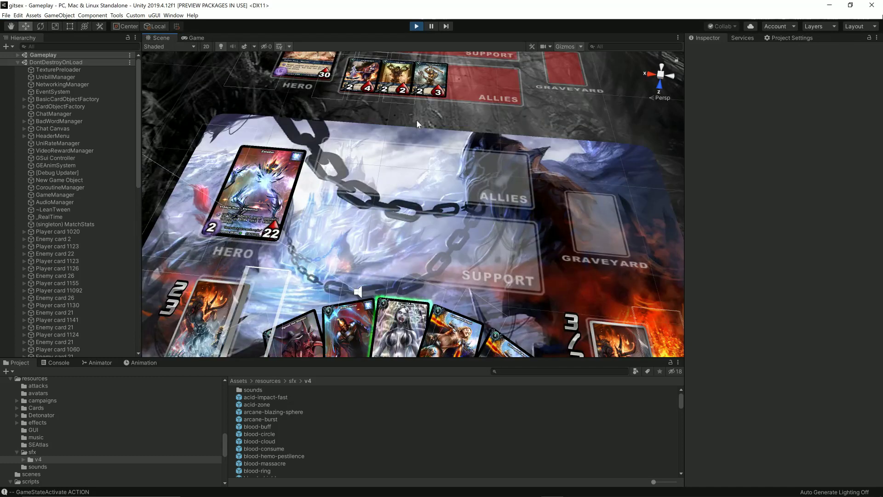
{"action": "key", "text": "alt"}
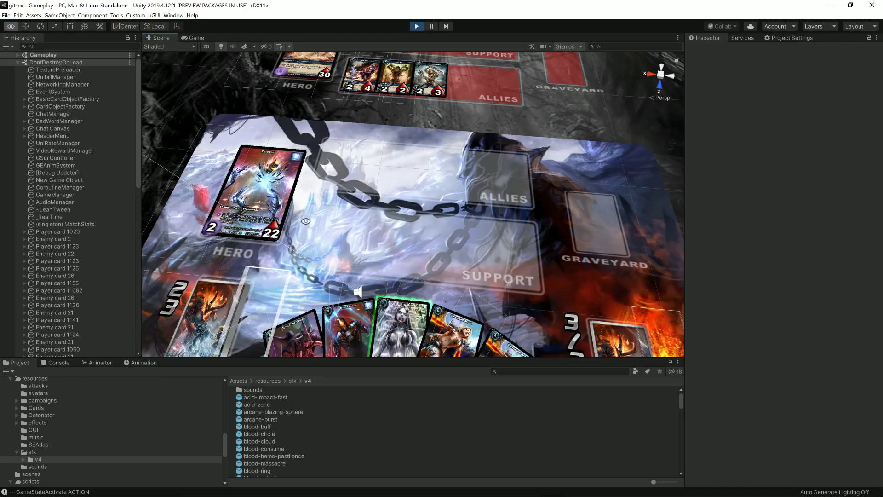
{"action": "left_click_drag", "start_coordinate": [305, 221], "coordinate": [389, 83], "text": "alt"}
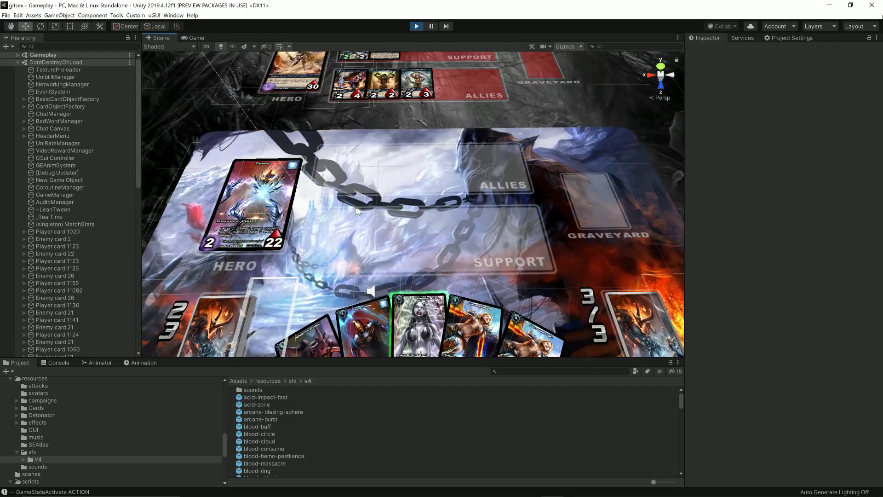
{"action": "left_click", "coordinate": [389, 80]}
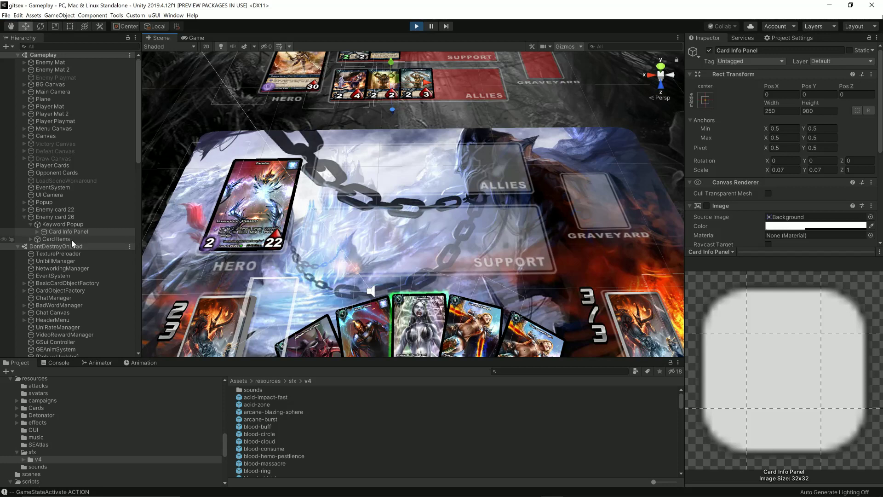
{"action": "left_click", "coordinate": [95, 217]}
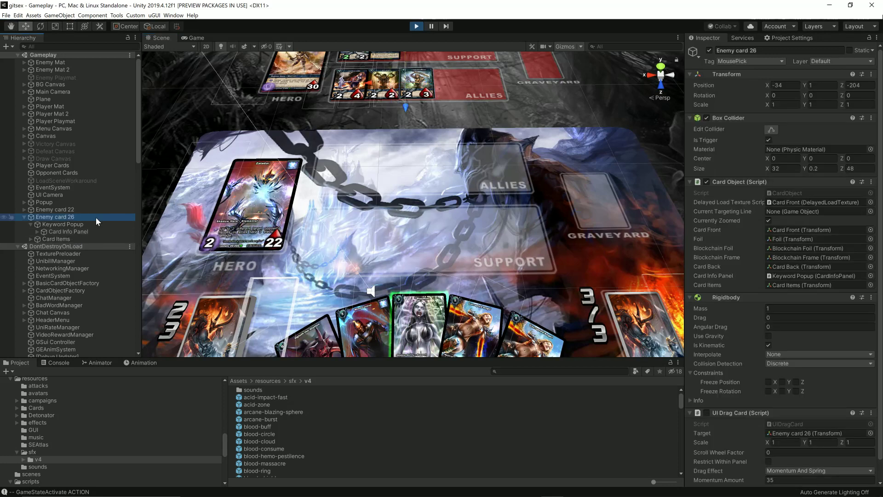
{"action": "key", "text": "f"}
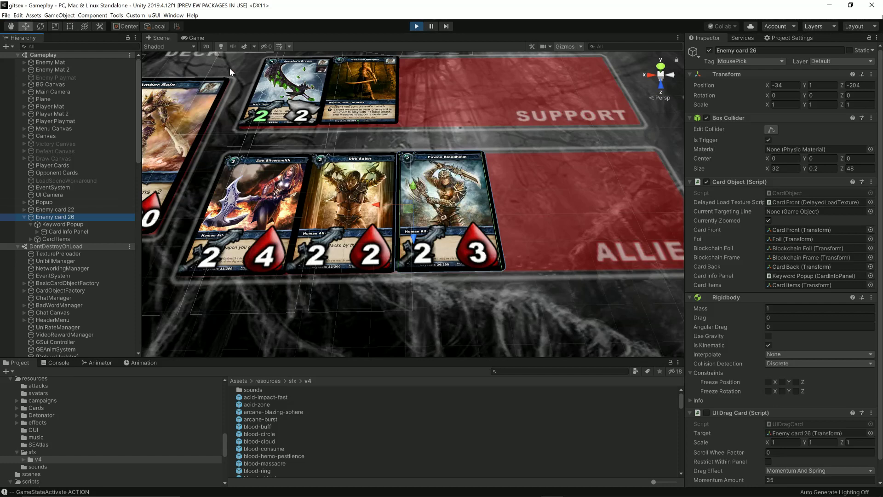
{"action": "left_click", "coordinate": [193, 37]}
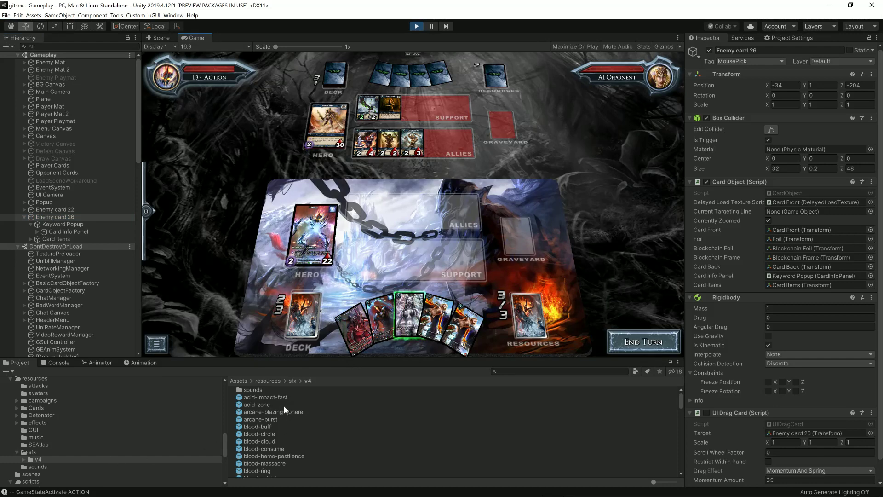
Select acid-impact-fast, then all 120 prefabs in resources/sfx/v4 to compare their components
{"action": "scroll", "coordinate": [284, 405], "scroll_direction": "down", "scroll_amount": 15}
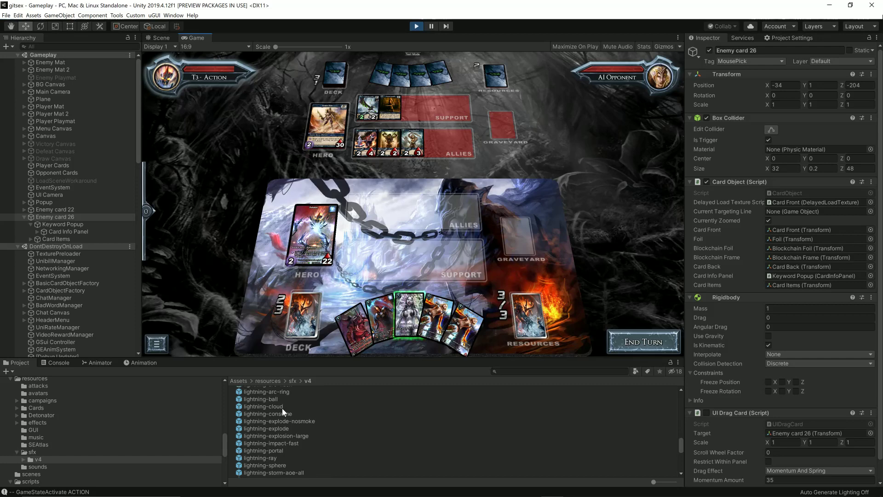
{"action": "scroll", "coordinate": [283, 407], "scroll_direction": "up", "scroll_amount": 15}
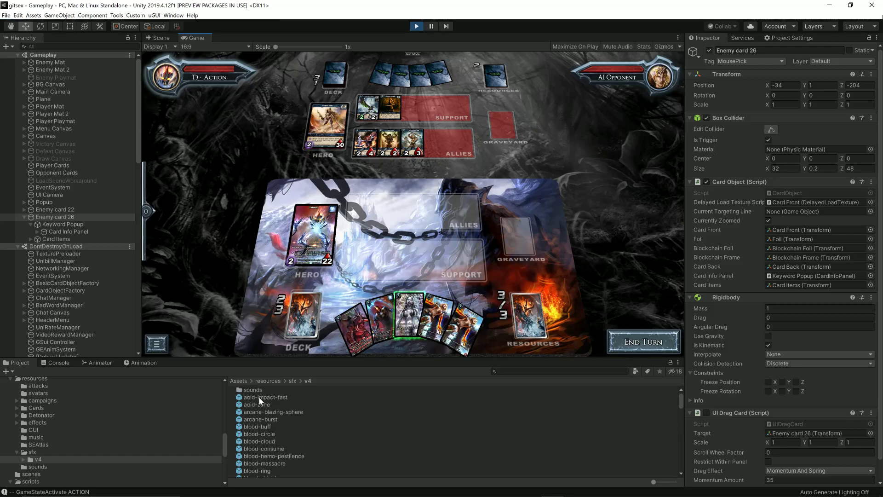
{"action": "left_click", "coordinate": [258, 396]}
{"action": "scroll", "coordinate": [266, 415], "scroll_direction": "down", "scroll_amount": 10}
{"action": "scroll", "coordinate": [277, 418], "scroll_direction": "down", "scroll_amount": 10}
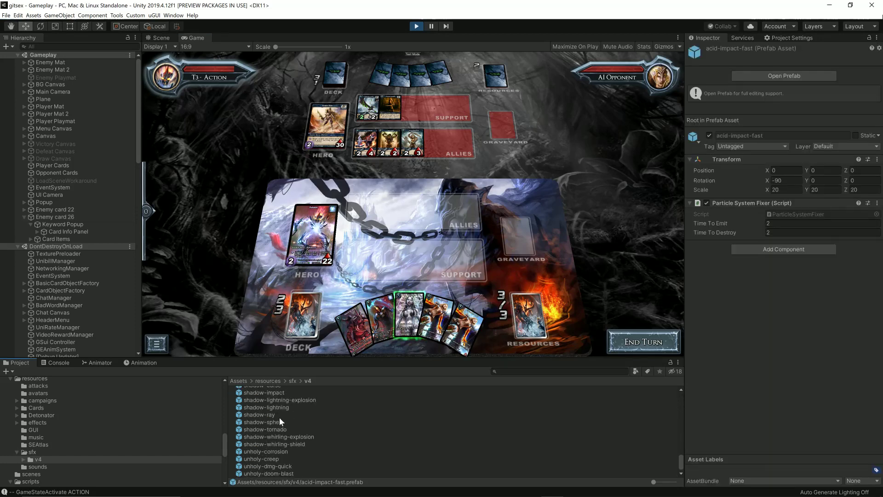
{"action": "left_click", "coordinate": [279, 471], "text": "shift"}
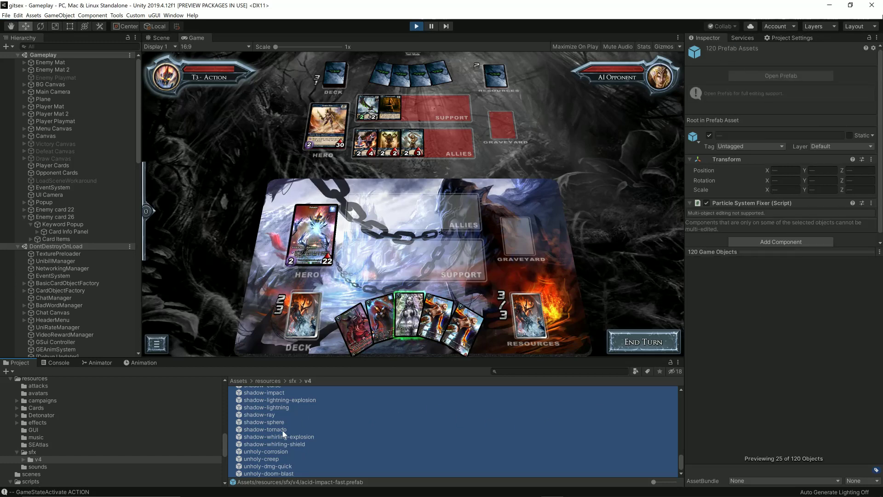
{"action": "scroll", "coordinate": [283, 430], "scroll_direction": "up", "scroll_amount": 15}
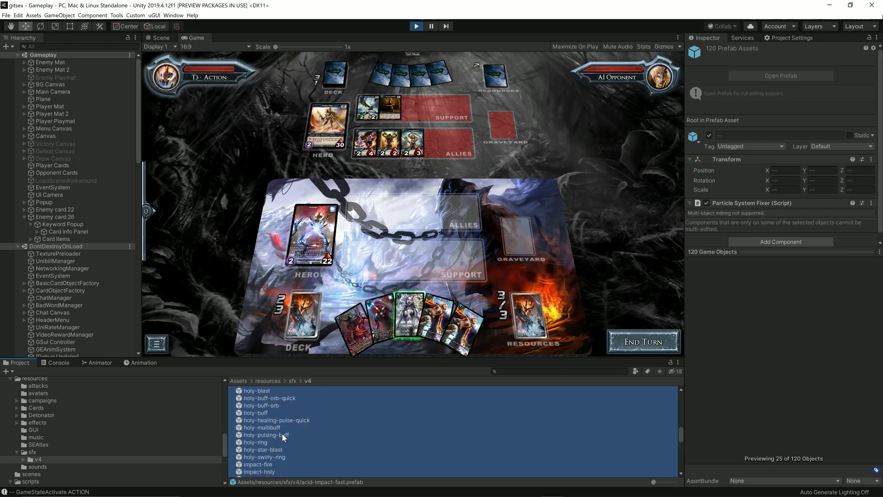
{"action": "scroll", "coordinate": [283, 433], "scroll_direction": "up", "scroll_amount": 15}
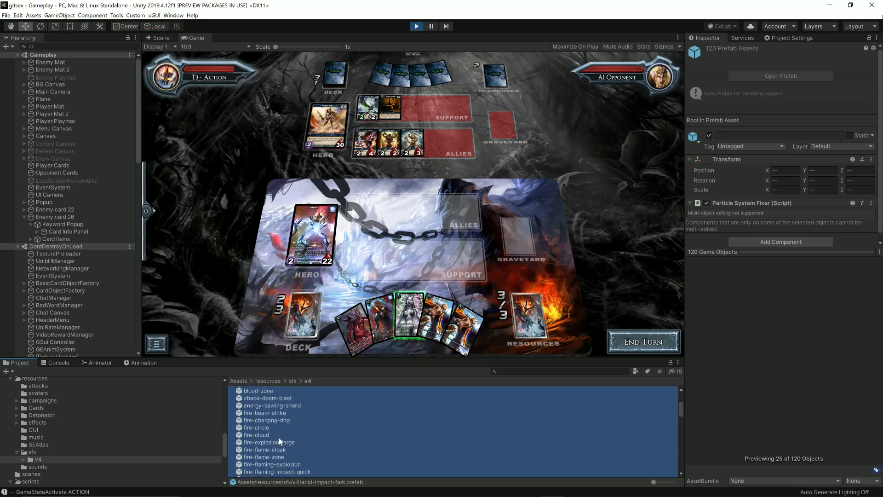
{"action": "scroll", "coordinate": [278, 440], "scroll_direction": "down", "scroll_amount": 3}
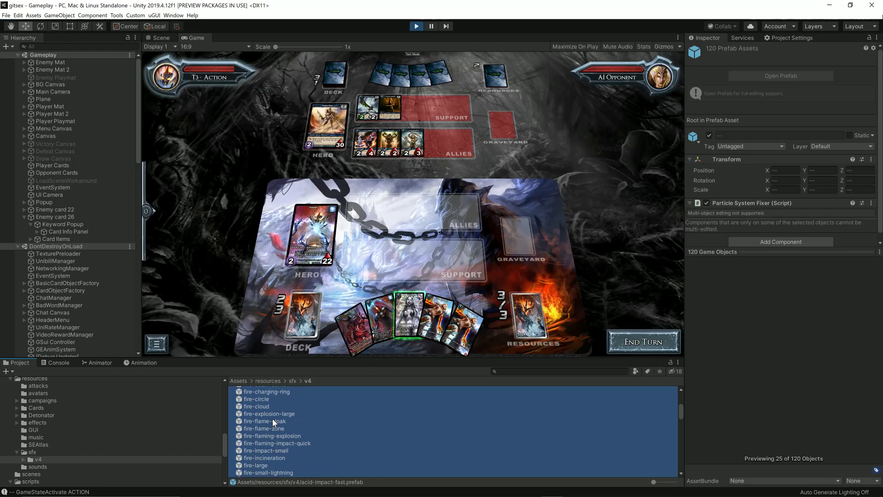
{"action": "scroll", "coordinate": [272, 419], "scroll_direction": "up", "scroll_amount": 10}
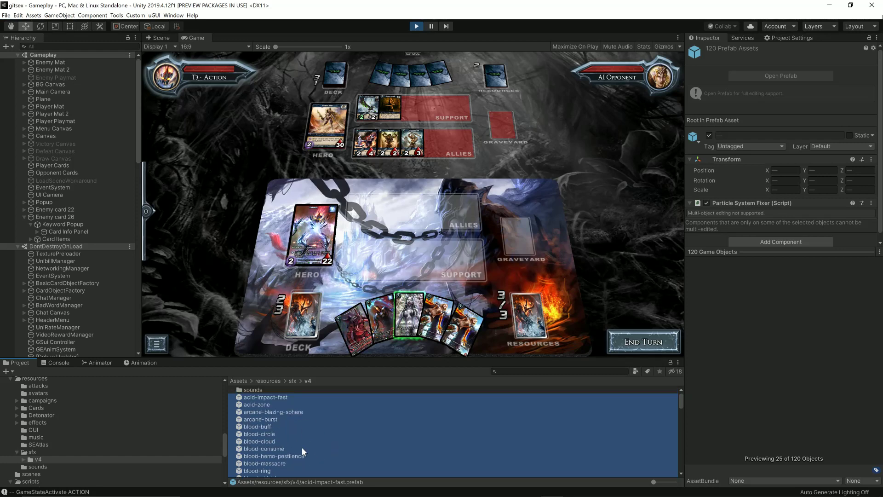
Drag arcane-burst into the Hierarchy twice and blood-buff once to hear their sounds
{"action": "left_click", "coordinate": [262, 419]}
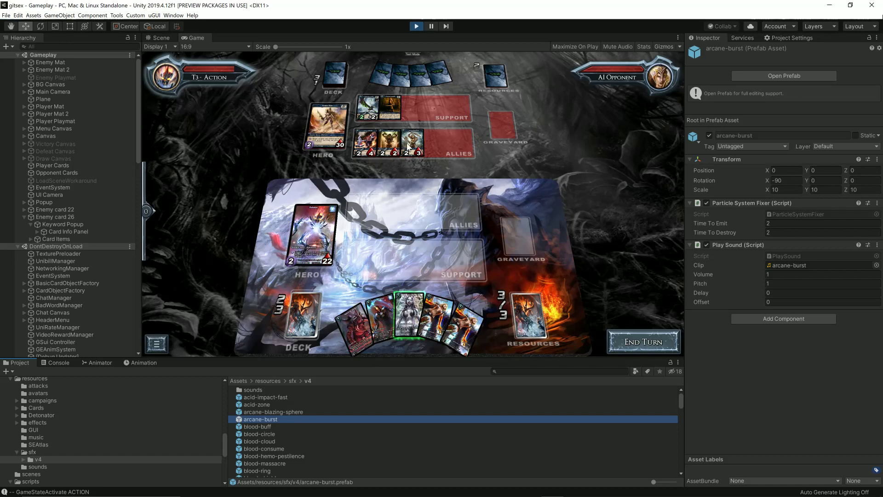
{"action": "mouse_move", "coordinate": [279, 415]}
{"action": "left_mouse_down"}
{"action": "mouse_move", "coordinate": [193, 349]}
{"action": "mouse_move", "coordinate": [67, 219]}
{"action": "left_mouse_up"}
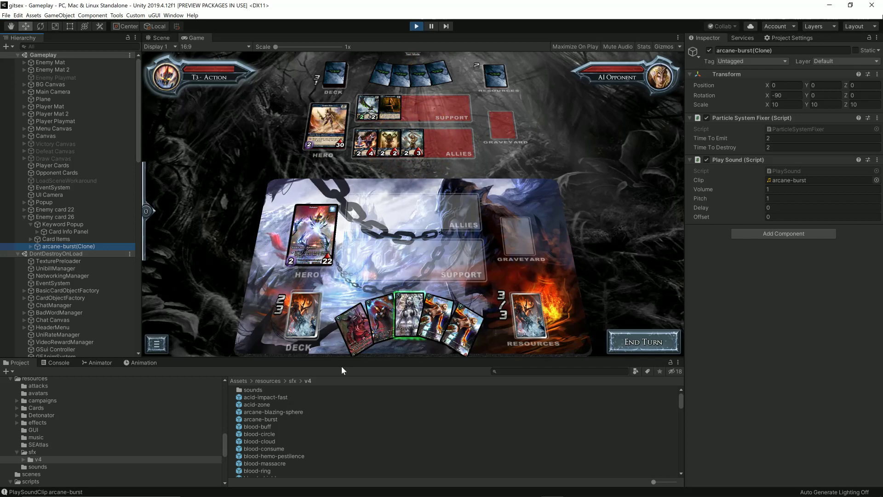
{"action": "left_click_drag", "start_coordinate": [264, 419], "coordinate": [68, 217]}
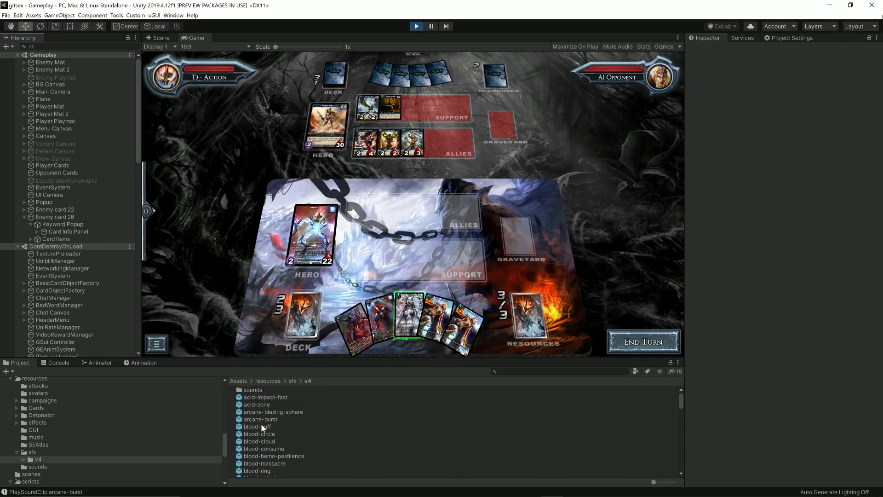
{"action": "mouse_move", "coordinate": [265, 428]}
{"action": "left_mouse_down"}
{"action": "mouse_move", "coordinate": [152, 298]}
{"action": "mouse_move", "coordinate": [59, 217]}
{"action": "left_mouse_up"}
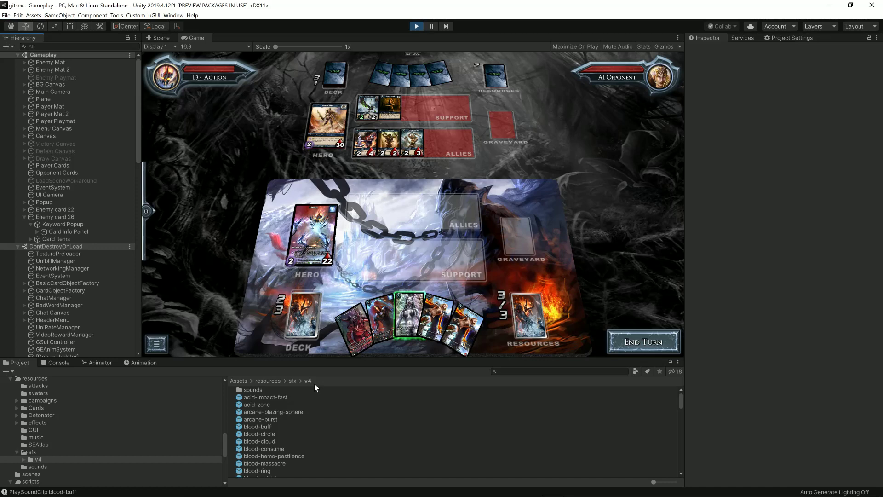
{"action": "scroll", "coordinate": [294, 436], "scroll_direction": "down", "scroll_amount": 5}
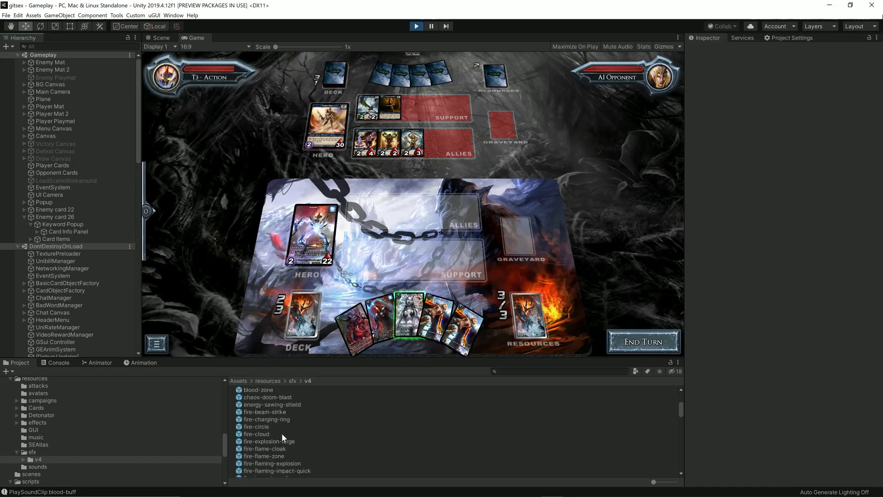
{"action": "scroll", "coordinate": [306, 441], "scroll_direction": "down", "scroll_amount": 3}
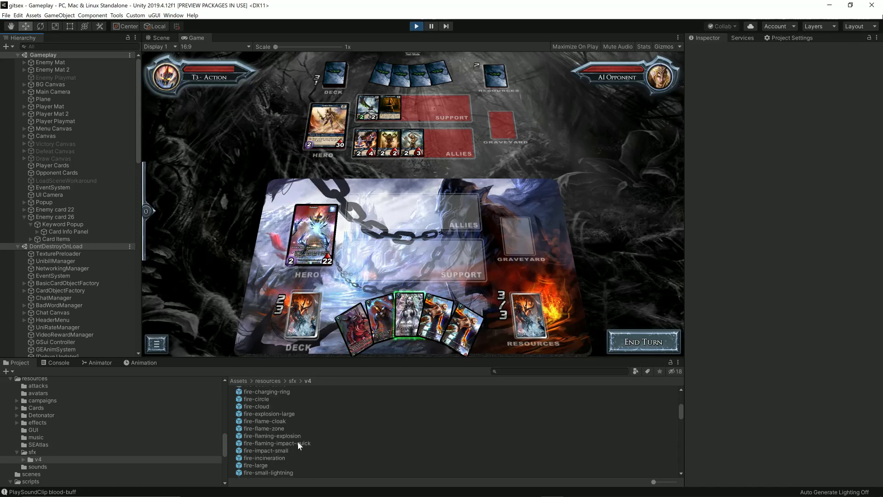
{"action": "left_click", "coordinate": [68, 215]}
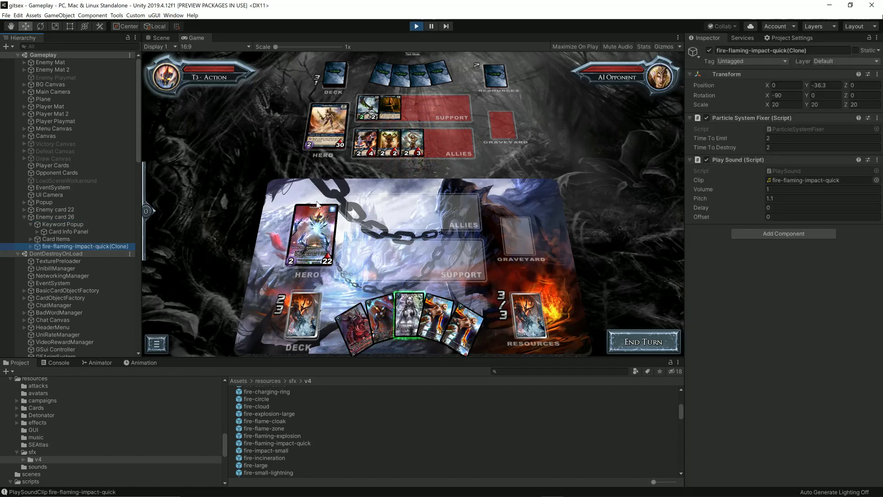
{"action": "scroll", "coordinate": [305, 404], "scroll_direction": "down", "scroll_amount": 10}
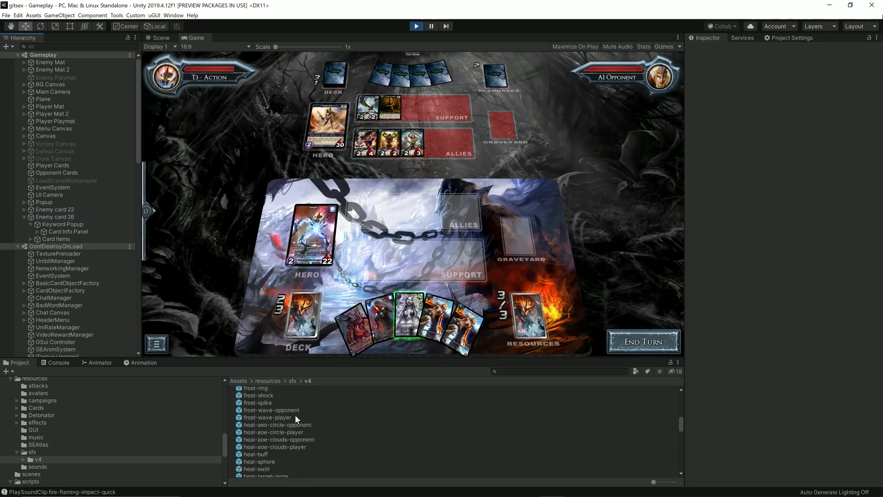
{"action": "scroll", "coordinate": [295, 419], "scroll_direction": "down", "scroll_amount": 1}
{"action": "mouse_move", "coordinate": [257, 428]}
{"action": "left_mouse_down"}
{"action": "mouse_move", "coordinate": [107, 246]}
{"action": "mouse_move", "coordinate": [63, 216]}
{"action": "left_mouse_up"}
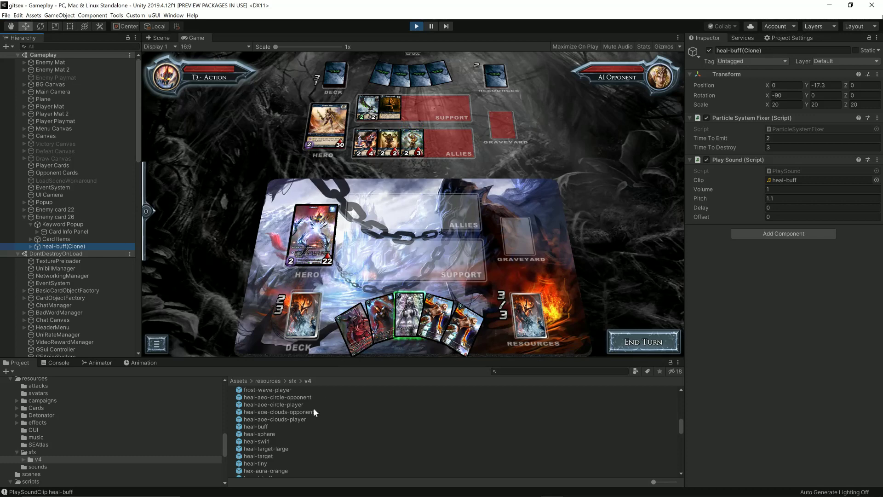
{"action": "scroll", "coordinate": [304, 424], "scroll_direction": "down", "scroll_amount": 3}
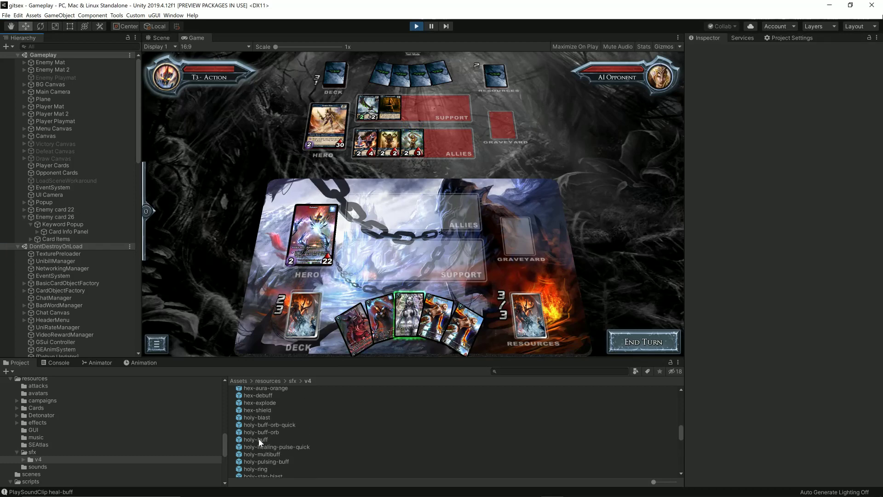
{"action": "mouse_move", "coordinate": [259, 439]}
{"action": "left_mouse_down"}
{"action": "mouse_move", "coordinate": [69, 237]}
{"action": "mouse_move", "coordinate": [65, 219]}
{"action": "left_mouse_up"}
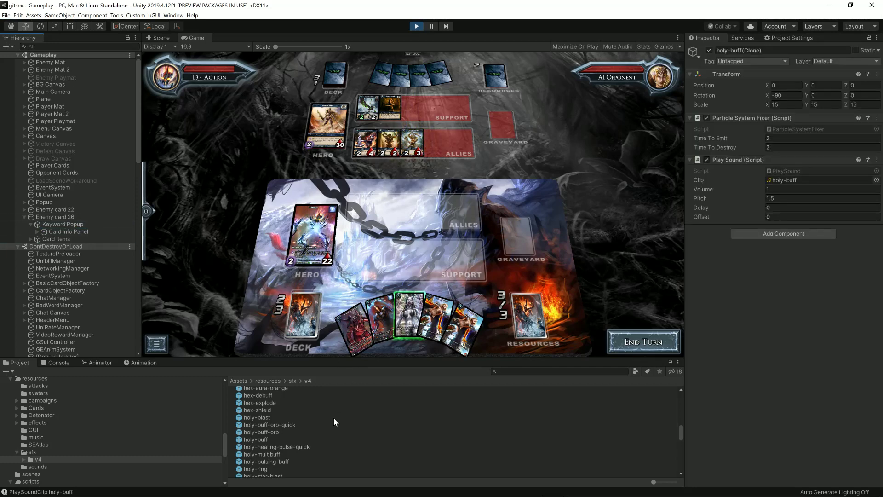
{"action": "scroll", "coordinate": [299, 423], "scroll_direction": "down", "scroll_amount": 3}
{"action": "scroll", "coordinate": [293, 425], "scroll_direction": "down", "scroll_amount": 9}
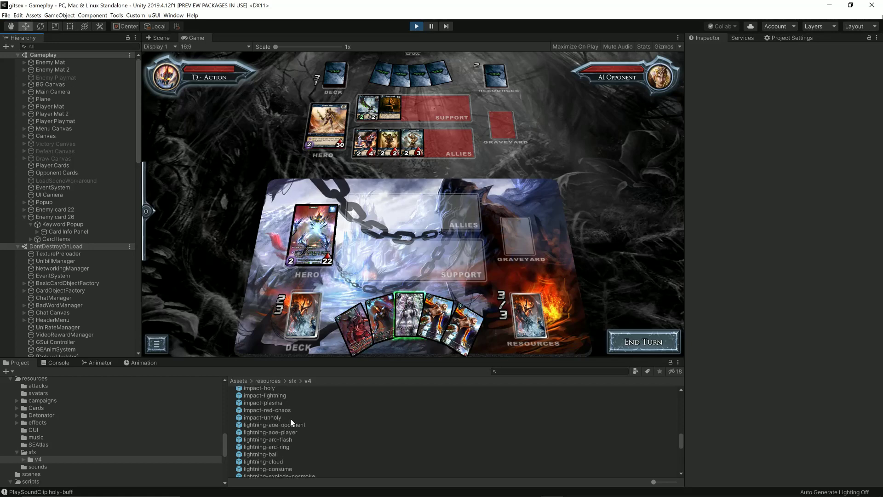
{"action": "left_click_drag", "start_coordinate": [269, 432], "coordinate": [60, 217]}
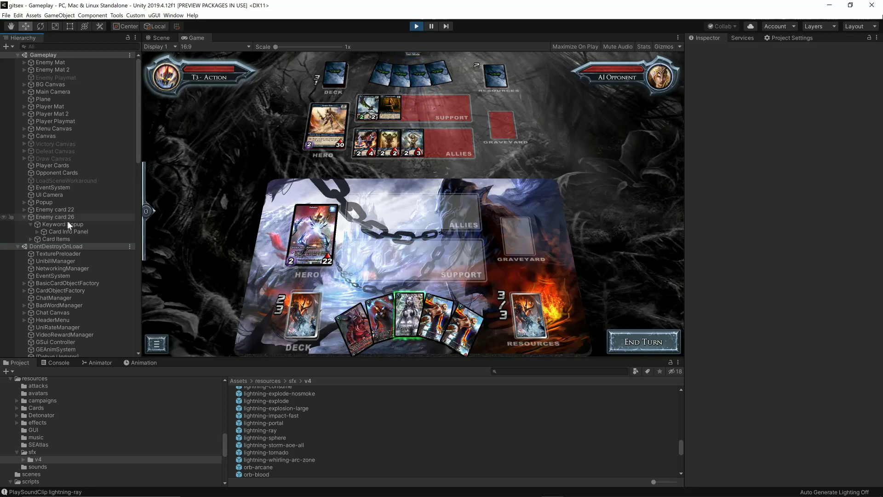
{"action": "scroll", "coordinate": [290, 427], "scroll_direction": "down", "scroll_amount": 10}
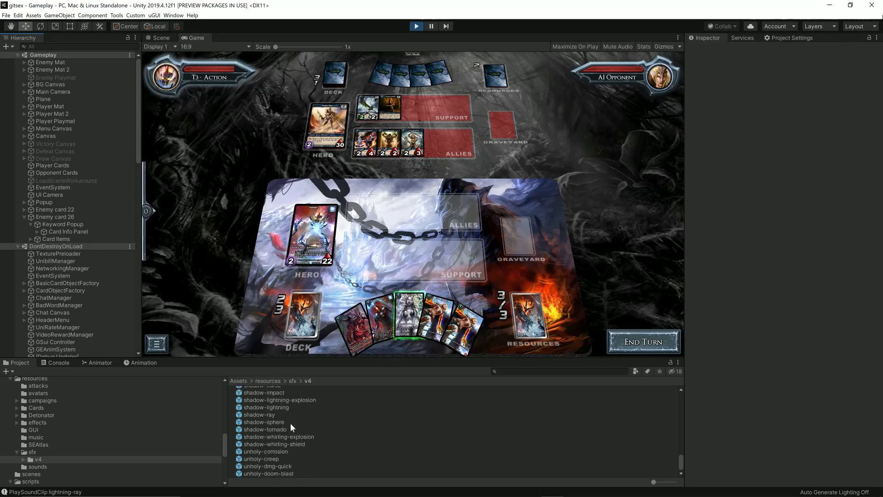
{"action": "scroll", "coordinate": [291, 423], "scroll_direction": "up", "scroll_amount": 3}
{"action": "left_click", "coordinate": [269, 424]}
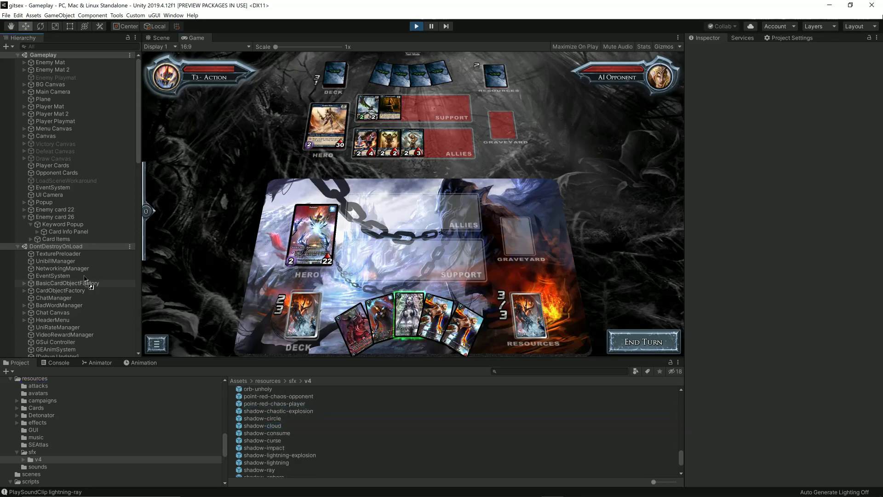
{"action": "left_click_drag", "start_coordinate": [84, 278], "coordinate": [66, 217]}
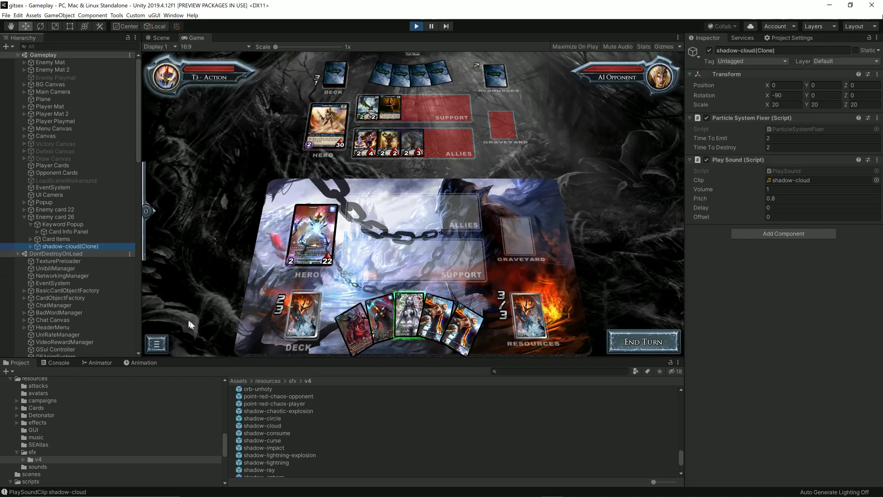
{"action": "scroll", "coordinate": [325, 432], "scroll_direction": "down", "scroll_amount": 3}
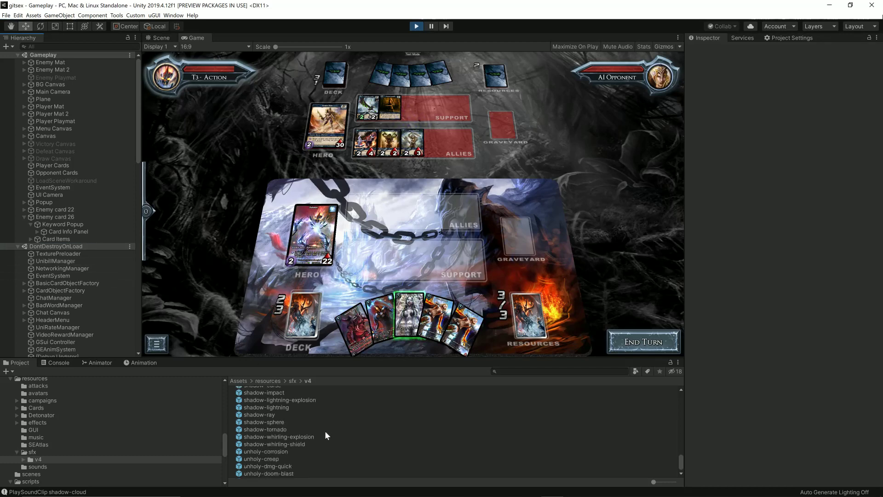
{"action": "mouse_move", "coordinate": [296, 442]}
{"action": "left_mouse_down"}
{"action": "mouse_move", "coordinate": [92, 236]}
{"action": "mouse_move", "coordinate": [62, 217]}
{"action": "left_mouse_up"}
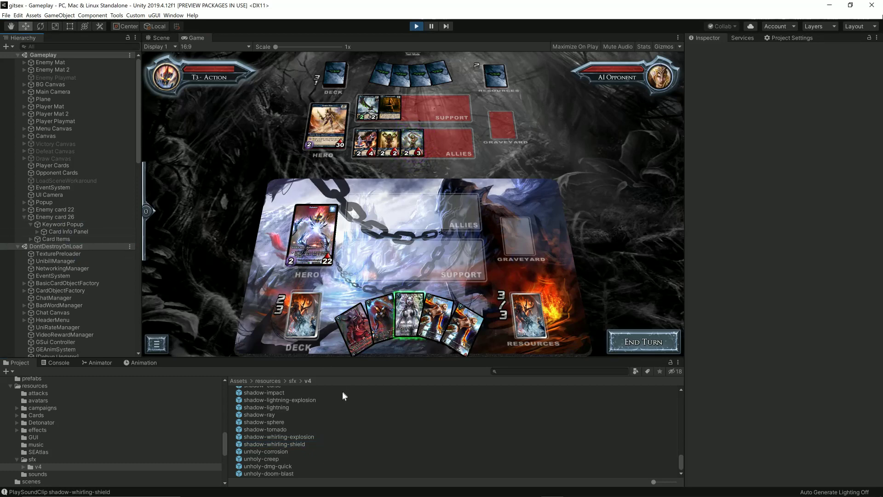
{"action": "scroll", "coordinate": [315, 444], "scroll_direction": "up", "scroll_amount": 3}
{"action": "scroll", "coordinate": [318, 442], "scroll_direction": "up", "scroll_amount": 10}
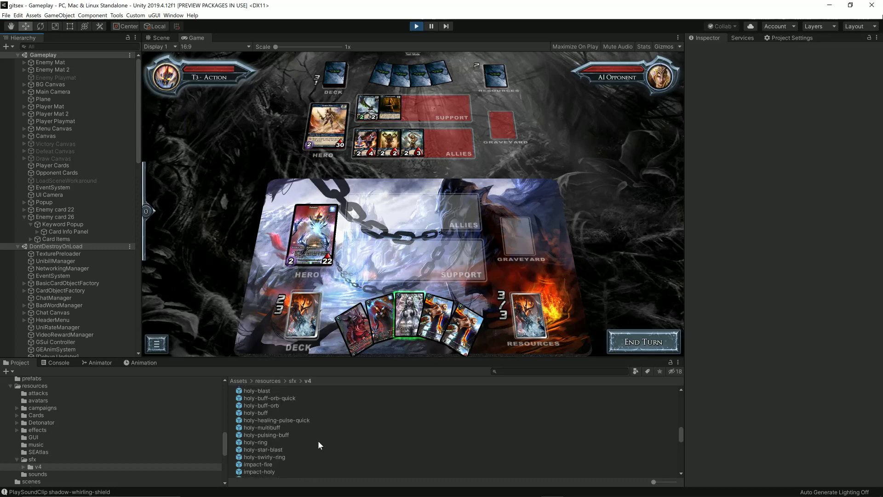
{"action": "scroll", "coordinate": [318, 440], "scroll_direction": "down", "scroll_amount": 10}
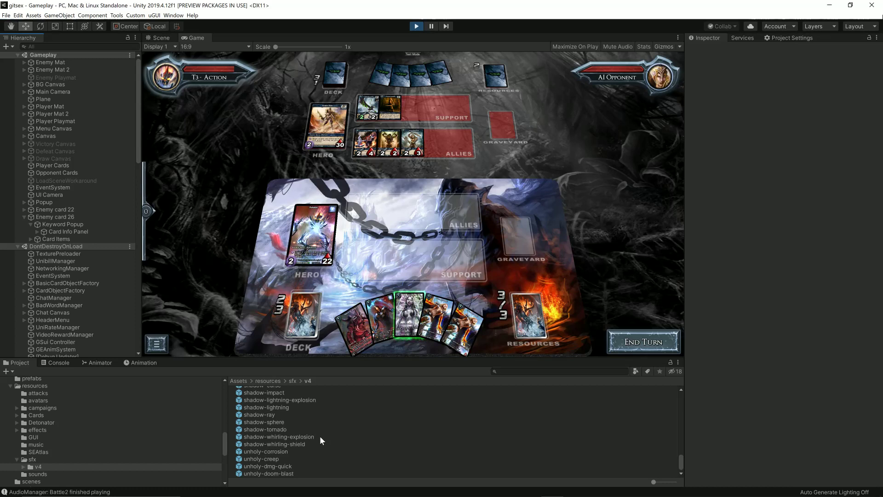
{"action": "scroll", "coordinate": [317, 416], "scroll_direction": "up", "scroll_amount": 4}
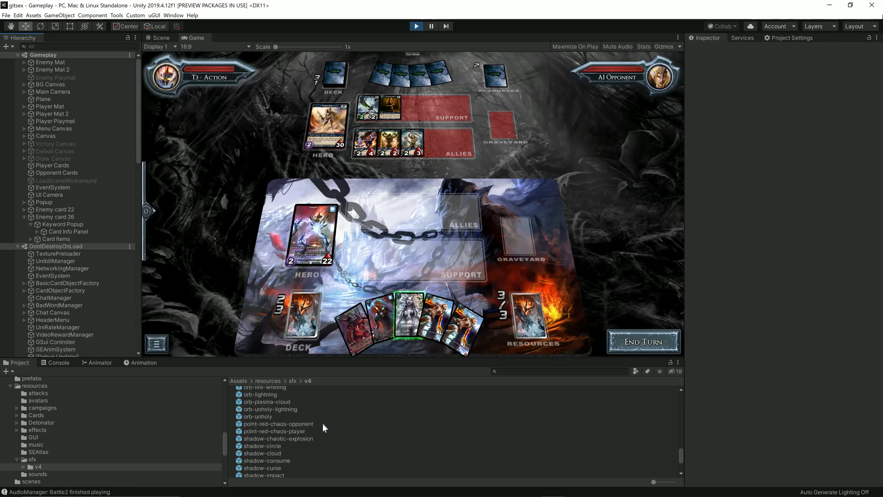
{"action": "left_click", "coordinate": [281, 468]}
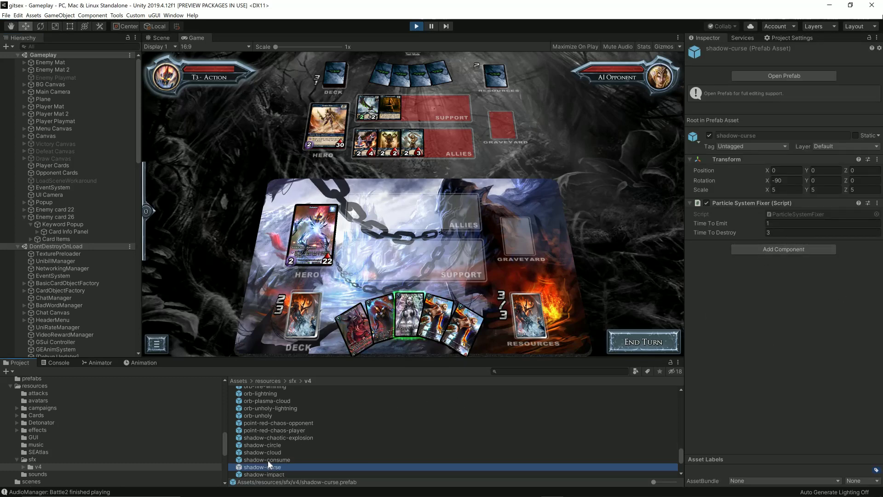
{"action": "left_click_drag", "start_coordinate": [264, 469], "coordinate": [104, 217]}
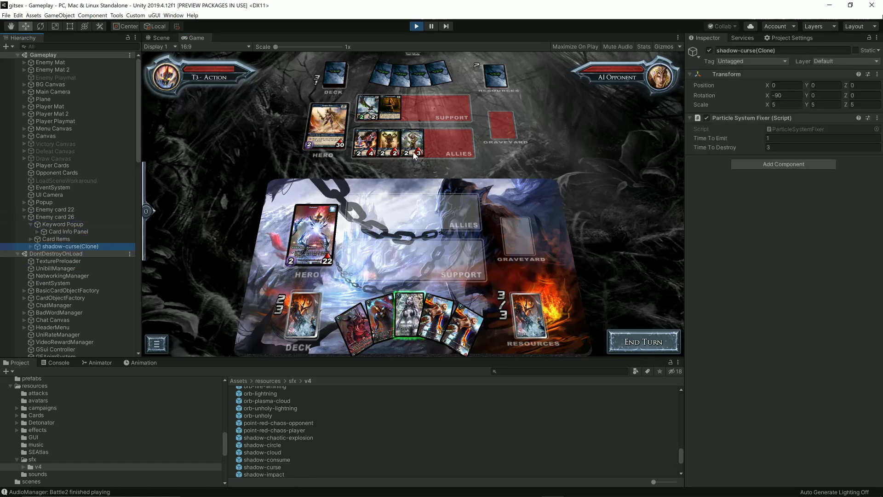
{"action": "mouse_move", "coordinate": [266, 470]}
{"action": "left_mouse_down"}
{"action": "mouse_move", "coordinate": [74, 260]}
{"action": "mouse_move", "coordinate": [59, 218]}
{"action": "left_mouse_up"}
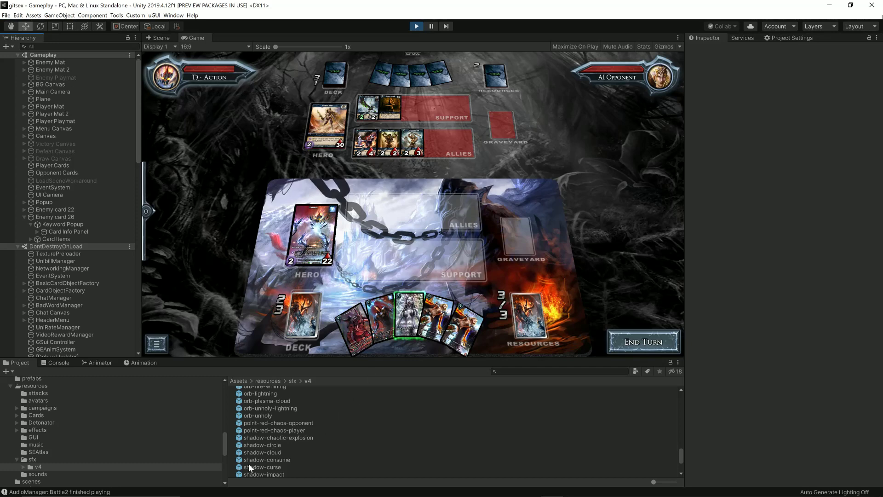
{"action": "left_click_drag", "start_coordinate": [249, 464], "coordinate": [71, 224]}
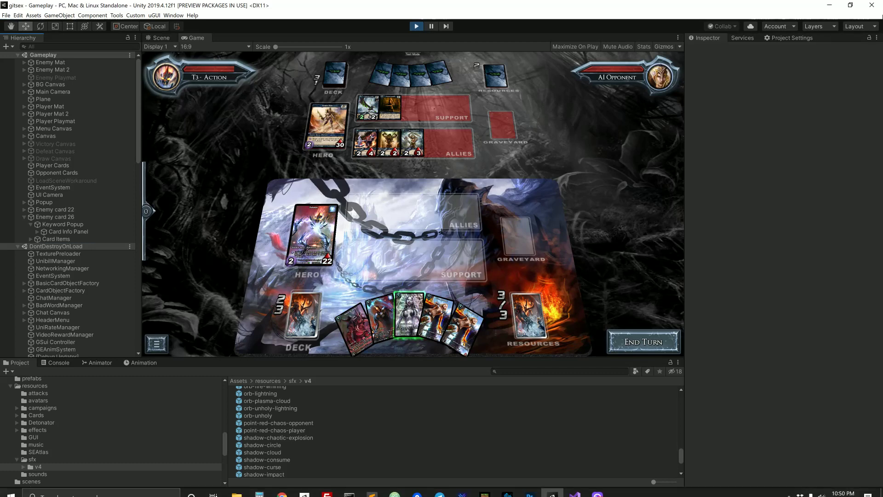
{"action": "left_click", "coordinate": [236, 487]}
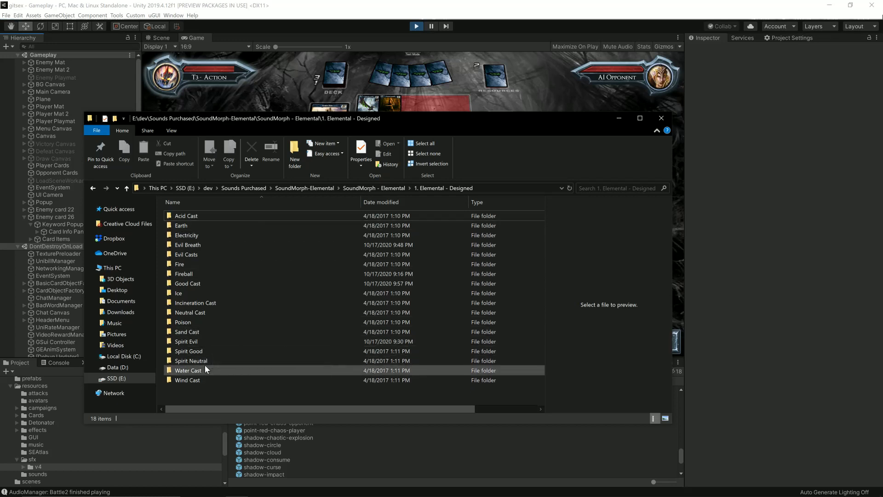
Open the Spirit Evil folder and play shadow-cloud.wav
{"action": "mouse_move", "coordinate": [205, 365]}
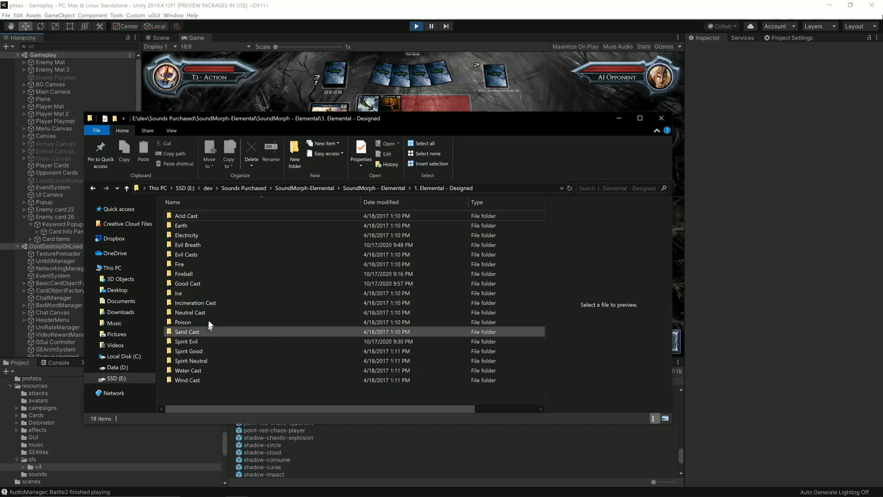
{"action": "double_click", "coordinate": [182, 341]}
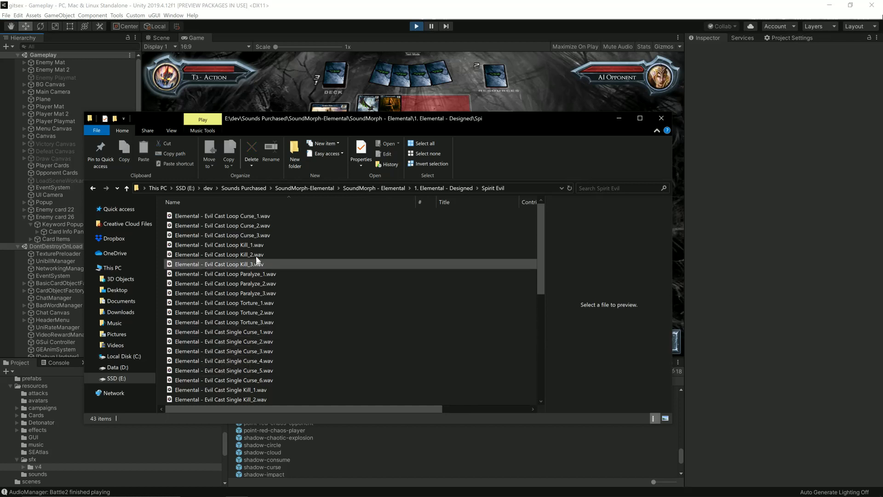
{"action": "scroll", "coordinate": [259, 249], "scroll_direction": "down", "scroll_amount": 3}
{"action": "scroll", "coordinate": [259, 256], "scroll_direction": "down", "scroll_amount": 4}
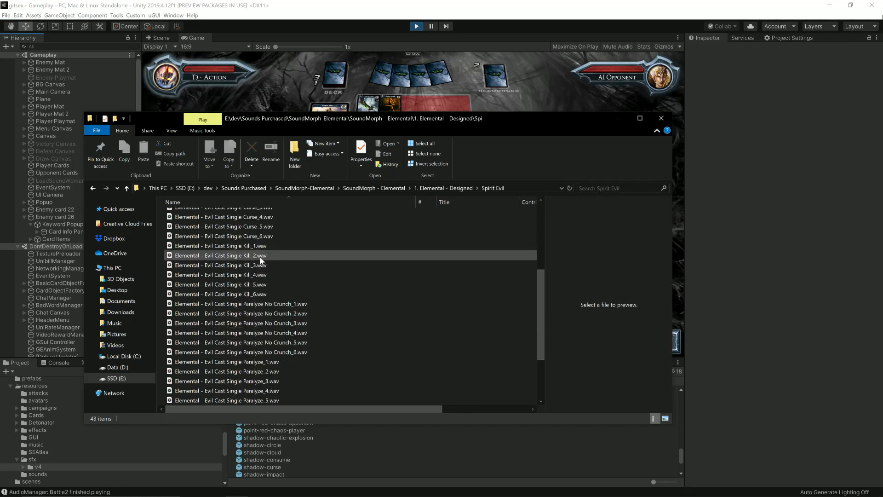
{"action": "scroll", "coordinate": [259, 256], "scroll_direction": "down", "scroll_amount": 1}
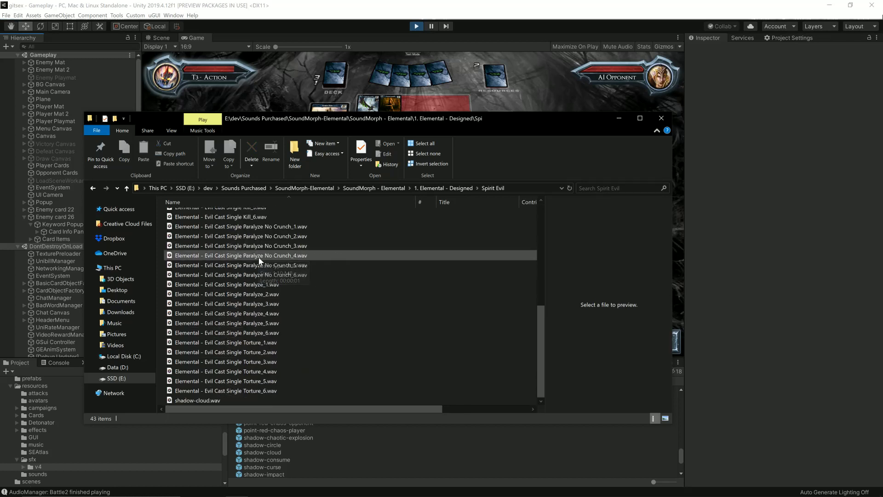
{"action": "double_click", "coordinate": [189, 400]}
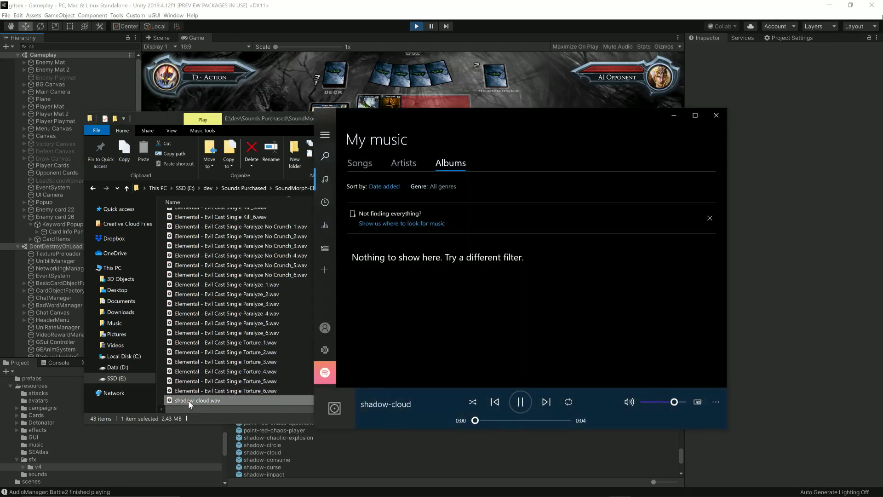
Play Evil Cast Single Paralyze_1 twice, then the Kill_4, Kill_2 and Kill_1 clips
{"action": "double_click", "coordinate": [261, 284]}
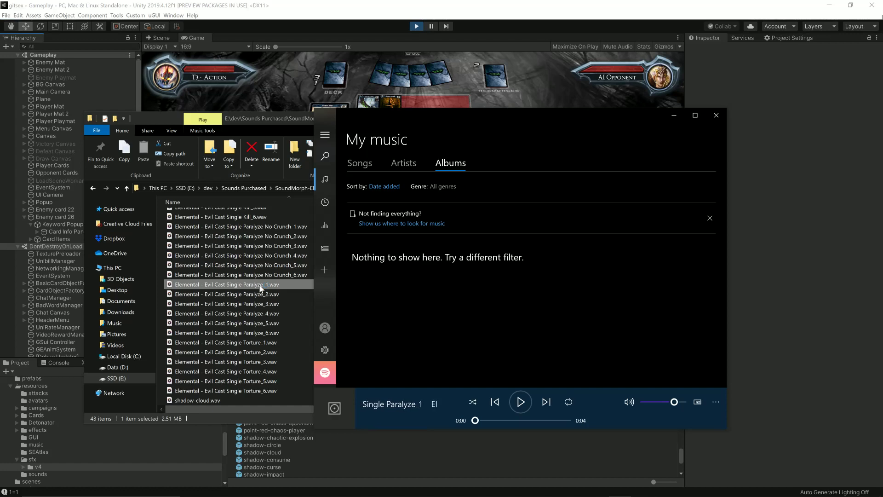
{"action": "double_click", "coordinate": [262, 284]}
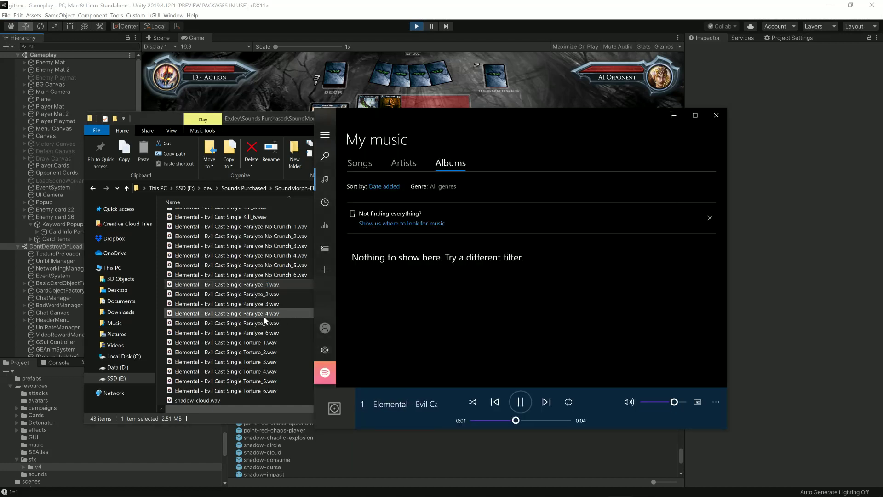
{"action": "scroll", "coordinate": [265, 318], "scroll_direction": "up", "scroll_amount": 3}
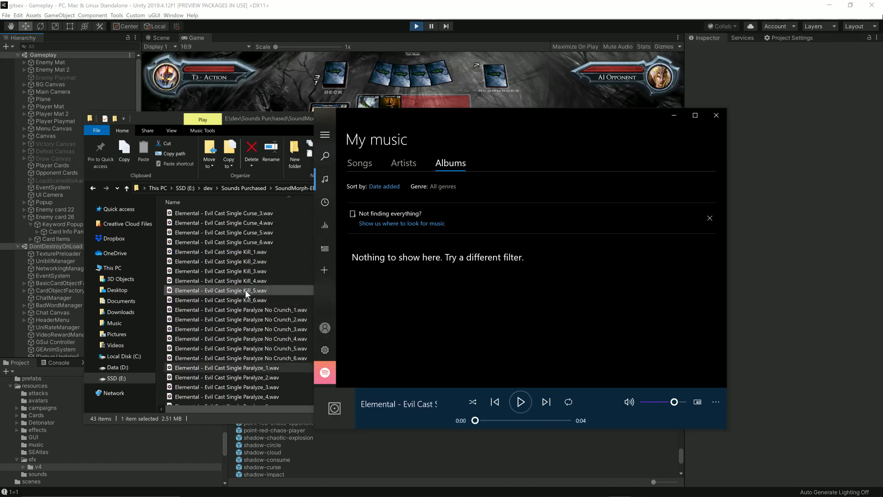
{"action": "double_click", "coordinate": [246, 282]}
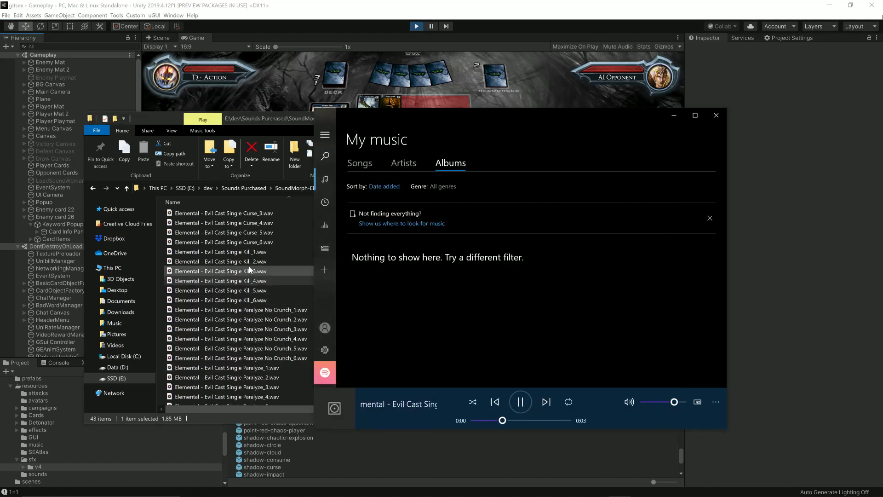
{"action": "double_click", "coordinate": [249, 263]}
{"action": "double_click", "coordinate": [253, 252]}
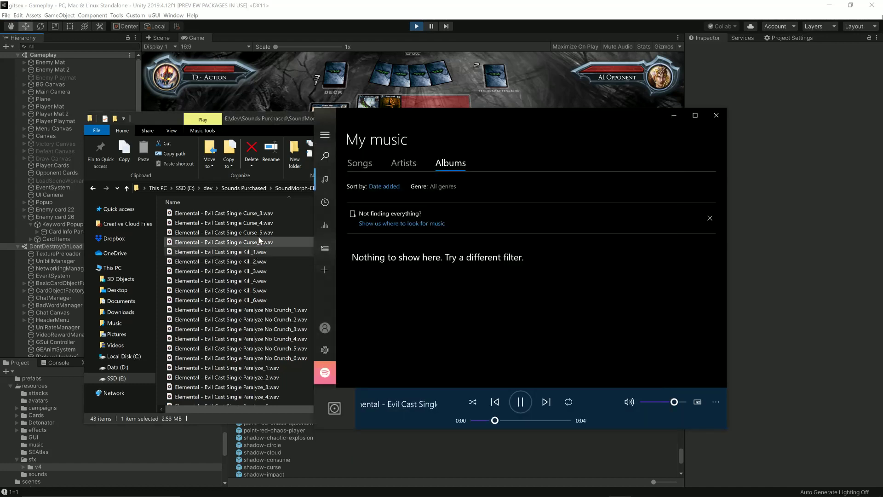
Audition the Curse_5, Curse_3 and Curse_2 clips
{"action": "double_click", "coordinate": [260, 233]}
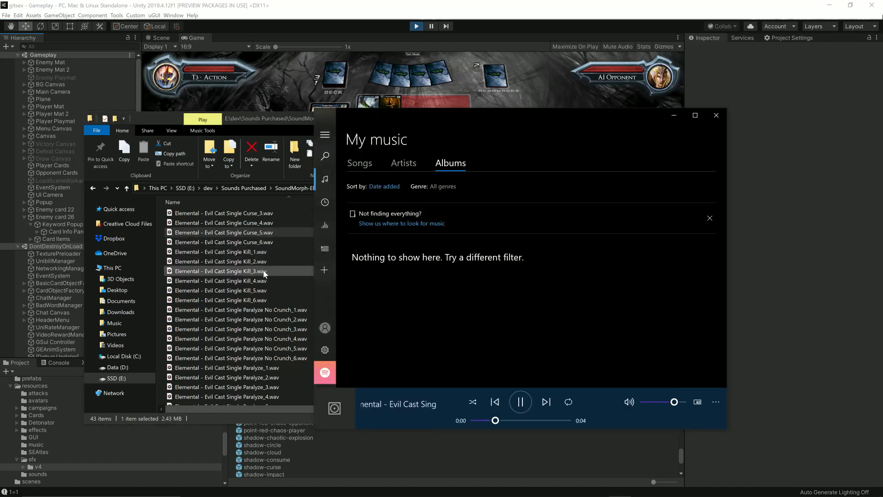
{"action": "scroll", "coordinate": [266, 246], "scroll_direction": "up", "scroll_amount": 1}
{"action": "left_click", "coordinate": [266, 246]}
{"action": "double_click", "coordinate": [266, 247]}
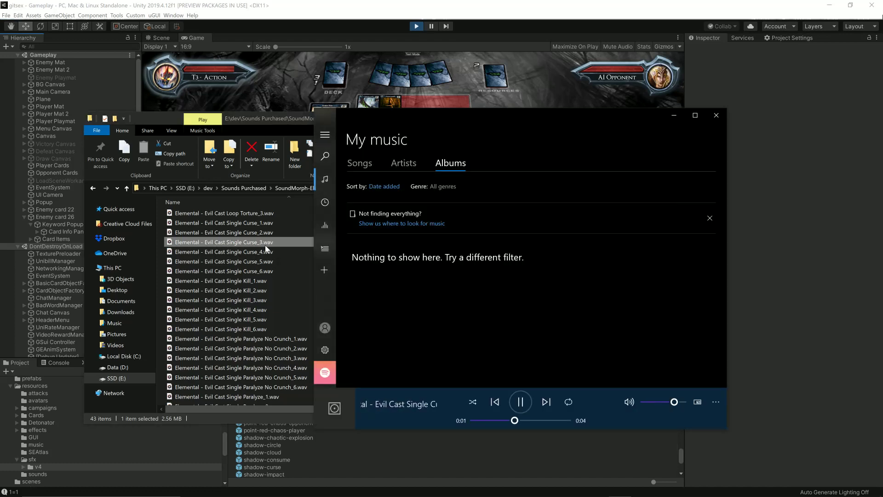
{"action": "double_click", "coordinate": [267, 233]}
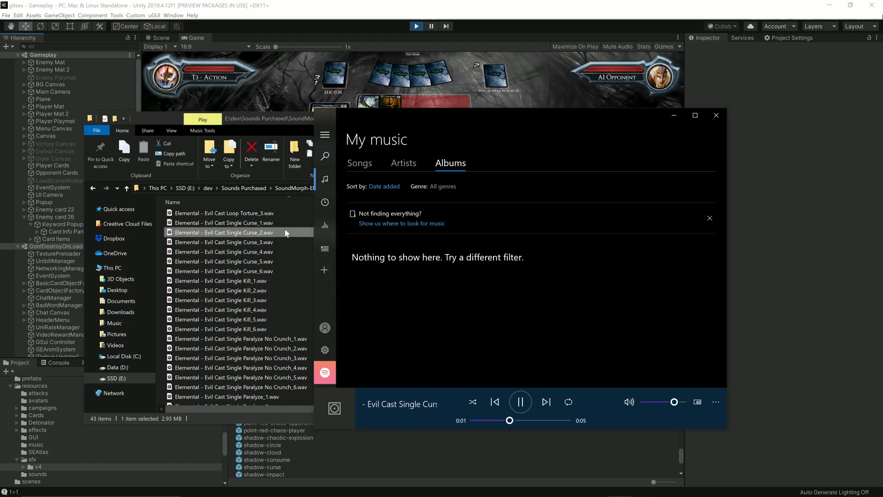
Open the Evil Casts folder and play Evil Cast Single_1, Single_2 and Single_4
{"action": "left_click", "coordinate": [127, 188]}
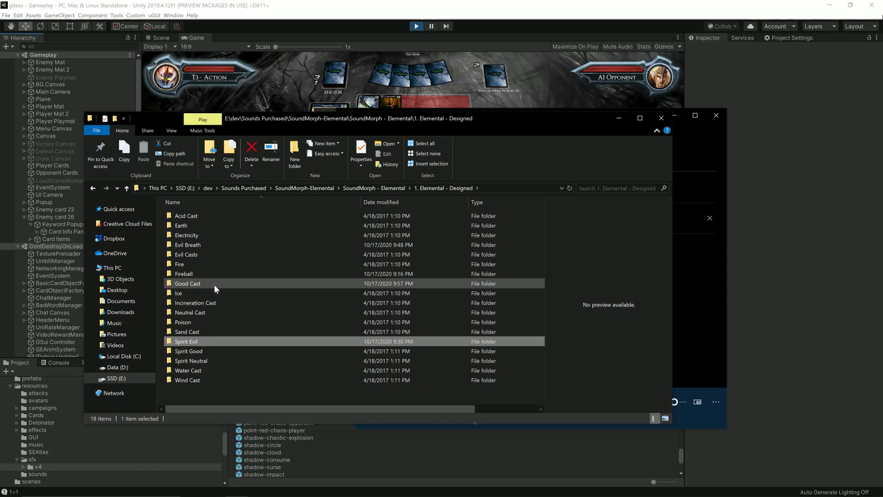
{"action": "double_click", "coordinate": [205, 255]}
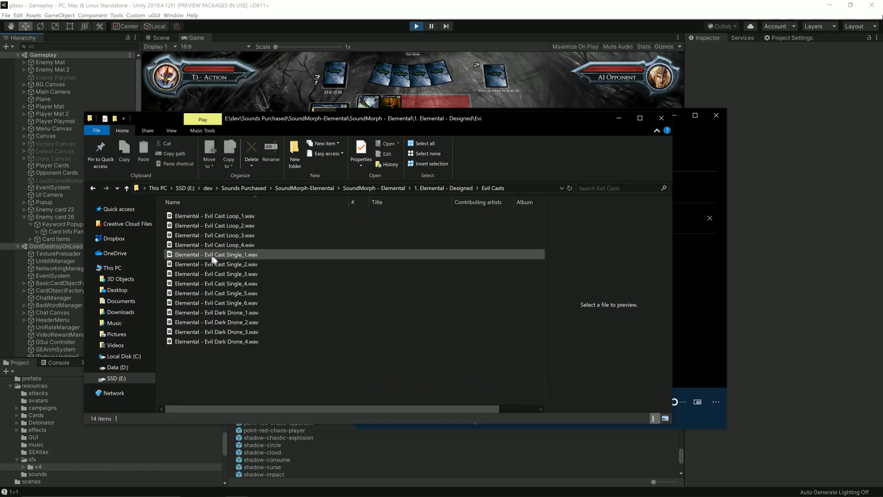
{"action": "double_click", "coordinate": [257, 254]}
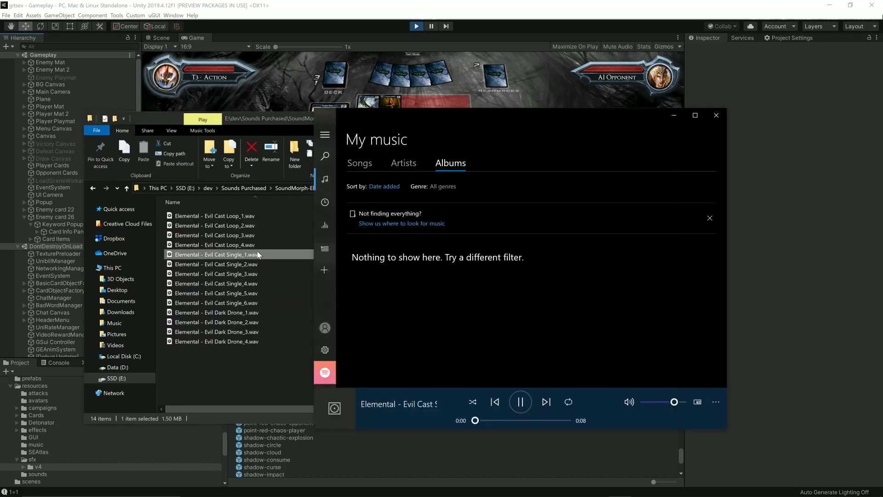
{"action": "double_click", "coordinate": [247, 264]}
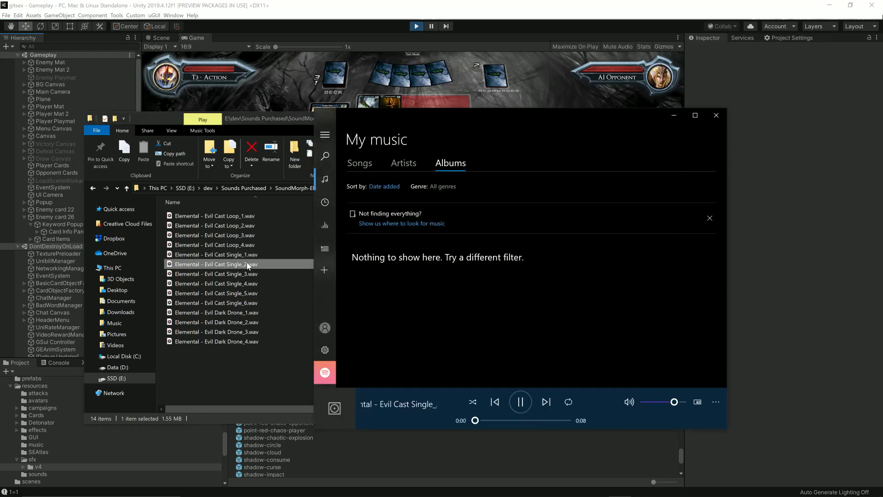
{"action": "left_click", "coordinate": [246, 274]}
{"action": "double_click", "coordinate": [244, 280]}
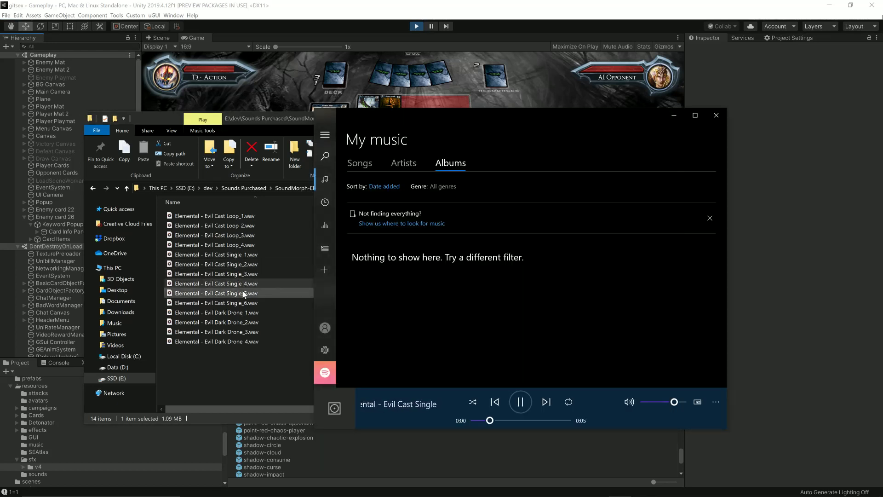
Compare Single_5 with Single_6, replaying Single_5 twice to choose it as the curse sound
{"action": "double_click", "coordinate": [243, 293]}
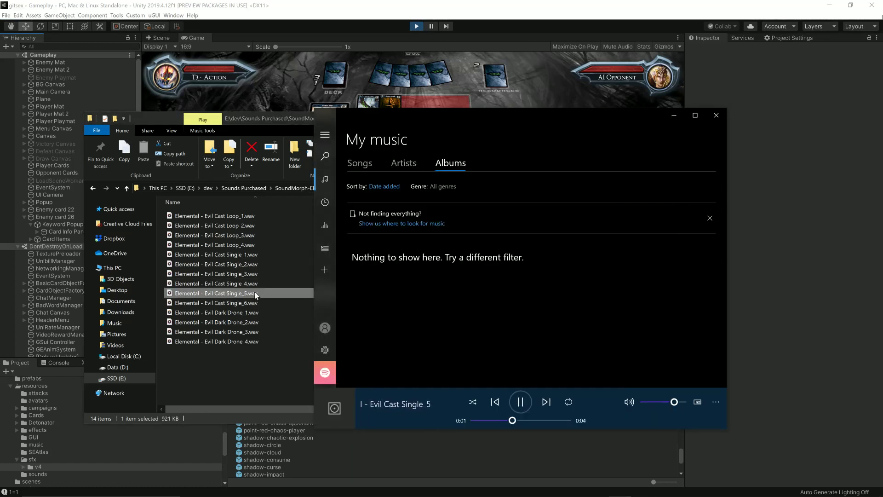
{"action": "double_click", "coordinate": [252, 303]}
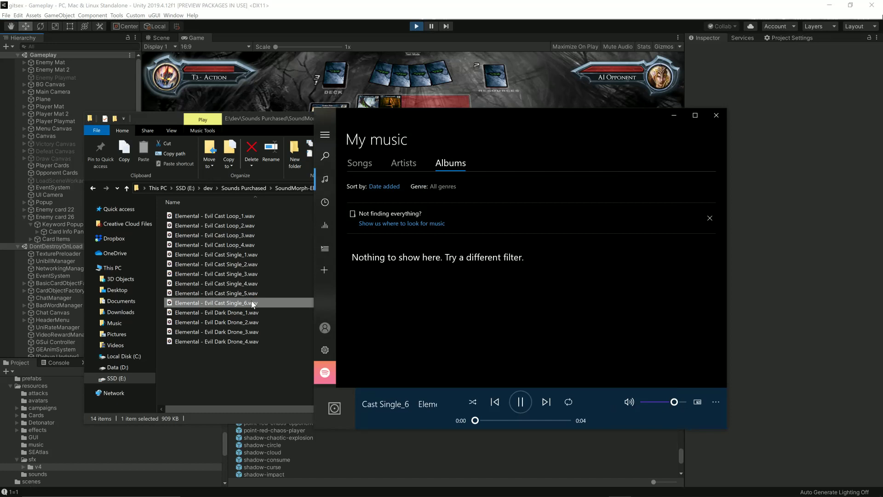
{"action": "double_click", "coordinate": [252, 294]}
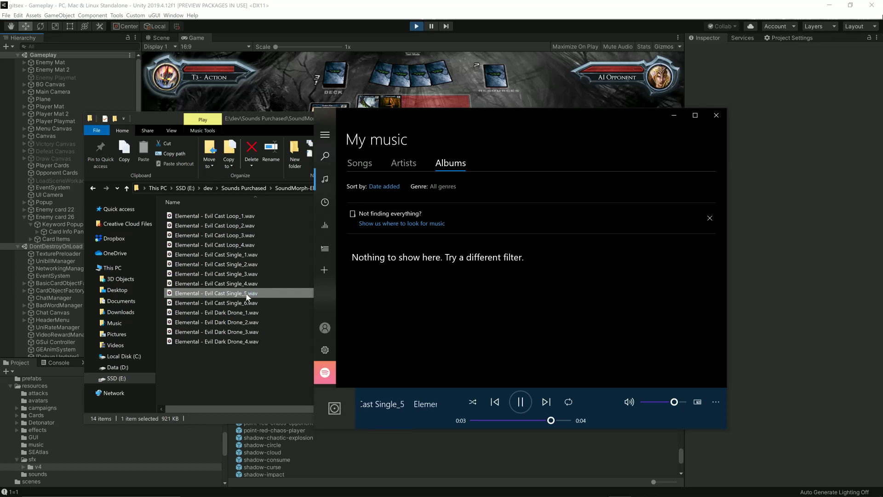
{"action": "double_click", "coordinate": [252, 293]}
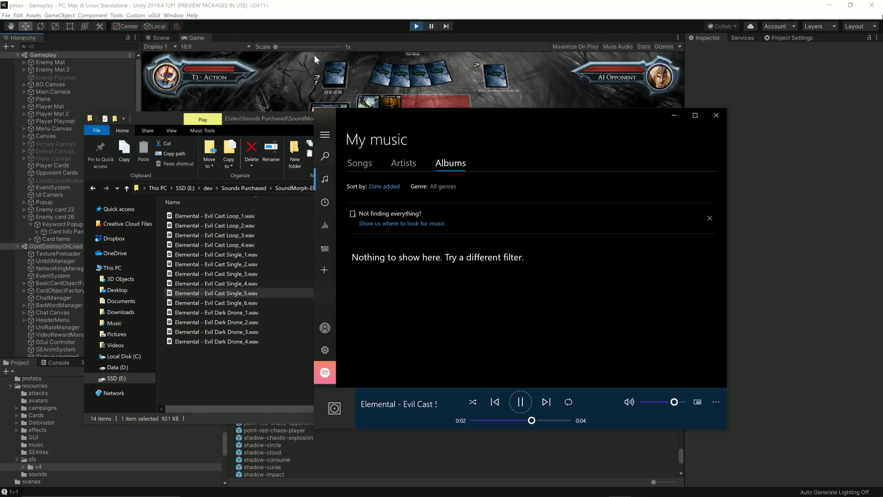
{"action": "left_click", "coordinate": [286, 29]}
Drag the shadow-curse prefab onto Enemy card 26 twice to preview its effect
{"action": "left_click", "coordinate": [265, 467]}
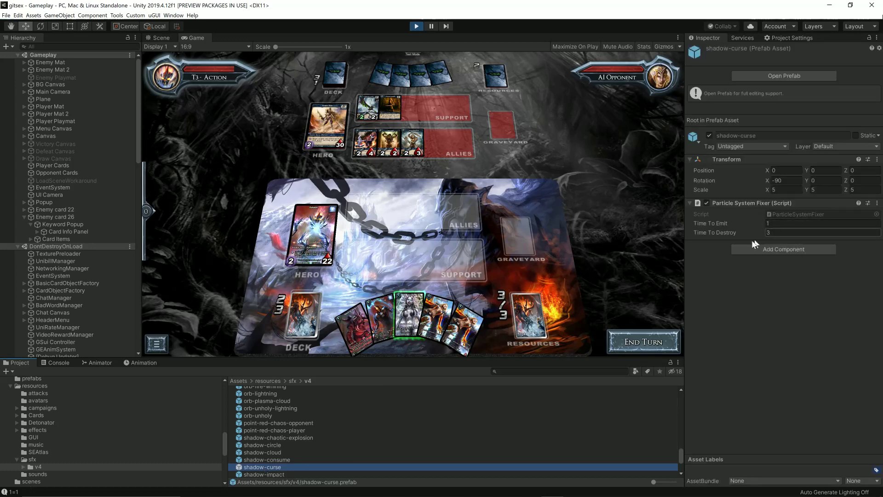
{"action": "left_click_drag", "start_coordinate": [232, 416], "coordinate": [69, 217]}
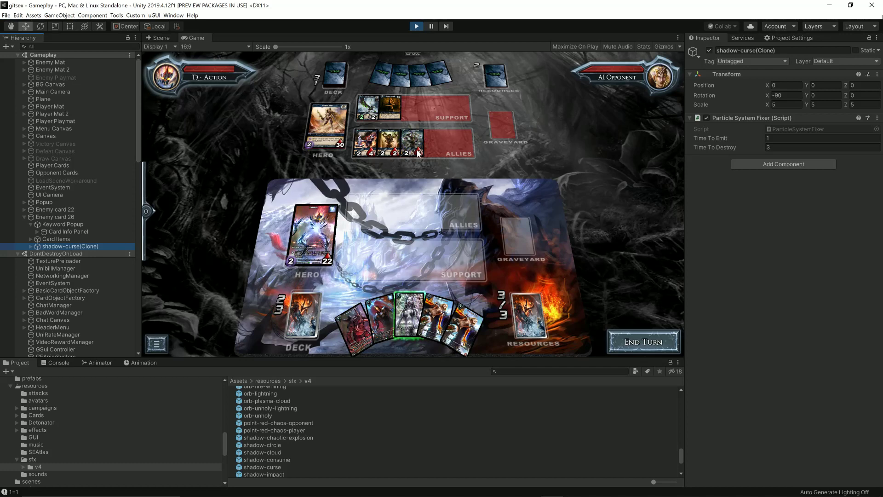
{"action": "mouse_move", "coordinate": [274, 468]}
{"action": "left_mouse_down"}
{"action": "mouse_move", "coordinate": [257, 467]}
{"action": "mouse_move", "coordinate": [107, 269]}
{"action": "mouse_move", "coordinate": [90, 230]}
{"action": "mouse_move", "coordinate": [67, 219]}
{"action": "left_mouse_up"}
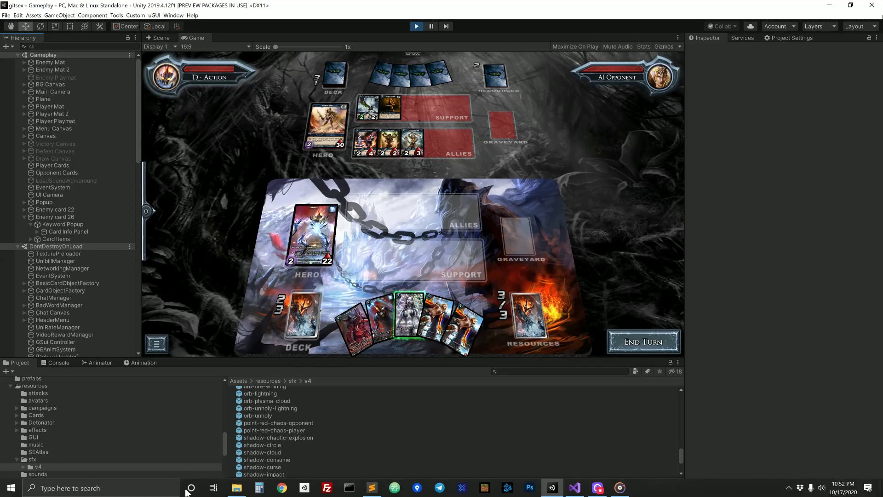
Duplicate Evil Cast Single_5 as shadow-curse.wav and show its Open with program list
{"action": "left_click", "coordinate": [225, 488]}
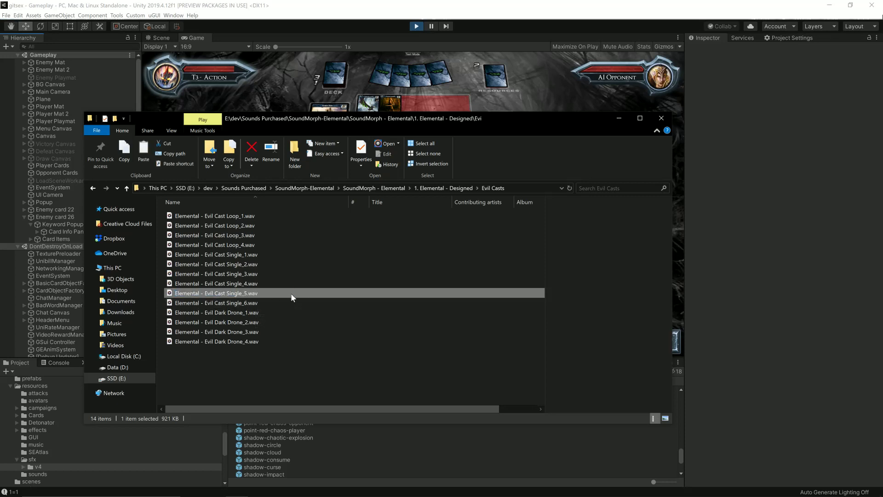
{"action": "key", "text": "ctrl+c"}
{"action": "key", "text": "ctrl+v"}
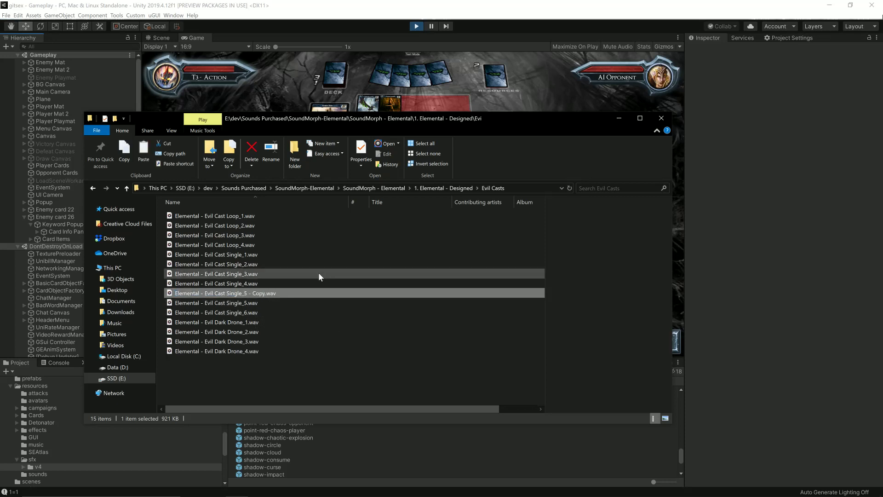
{"action": "key", "text": "F2"}
{"action": "type", "text": "shadow-"}
{"action": "type", "text": "curse"}
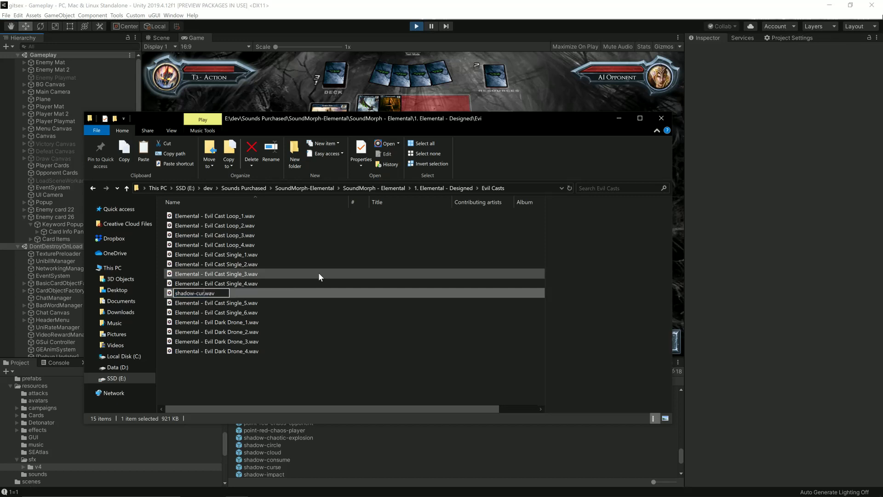
{"action": "key", "text": "Return"}
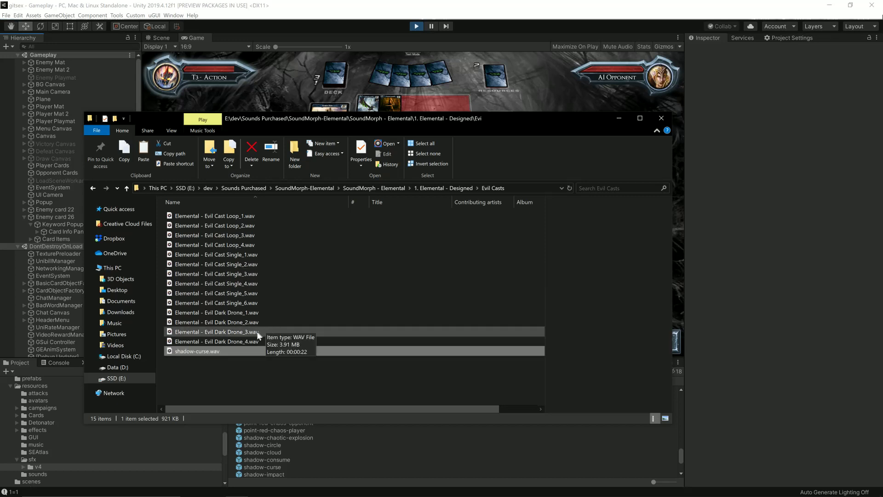
{"action": "right_click", "coordinate": [207, 354]}
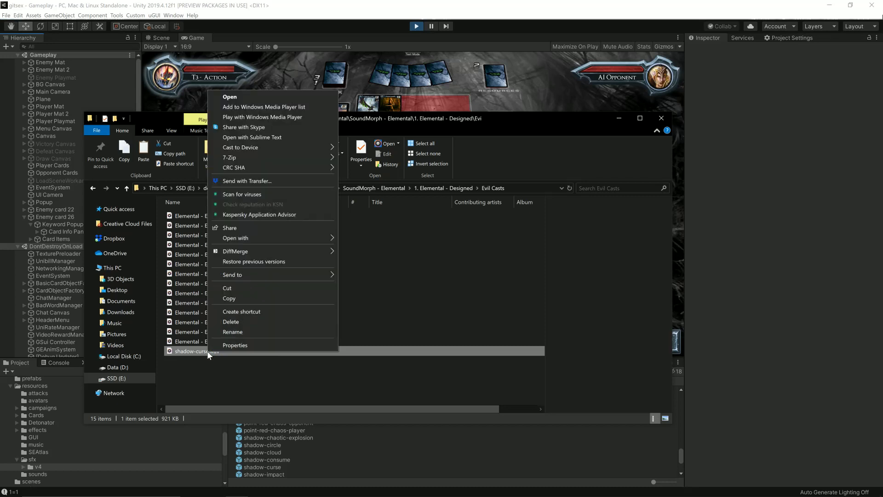
{"action": "mouse_move", "coordinate": [289, 238]}
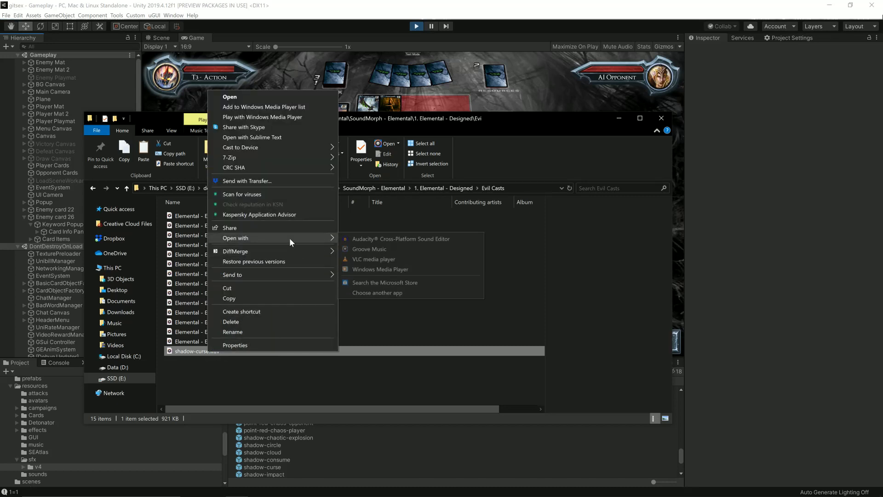
Open shadow-curse.wav in Audacity, enlarge the editor window, and play the clip a few times
{"action": "left_click", "coordinate": [414, 239]}
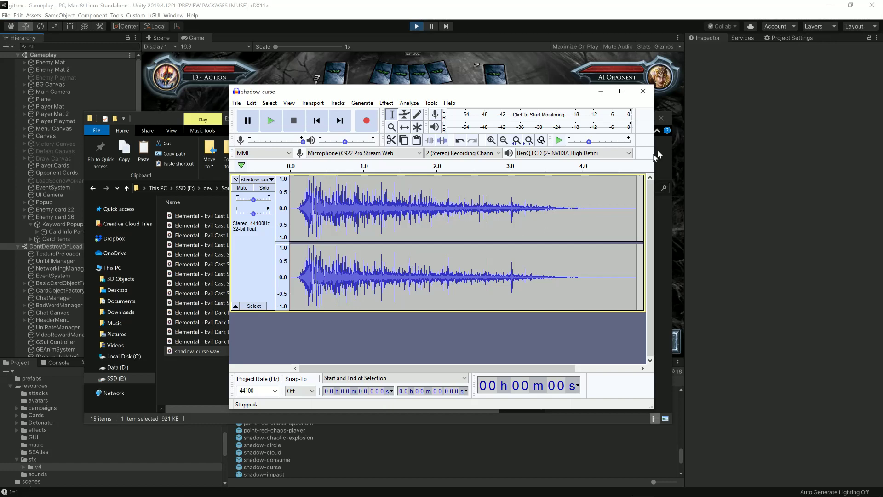
{"action": "left_click_drag", "start_coordinate": [542, 93], "coordinate": [391, 79]}
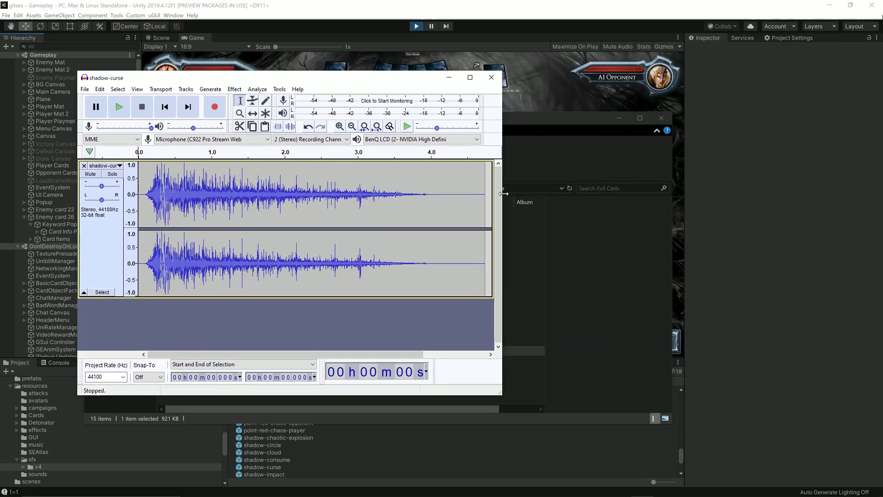
{"action": "left_click_drag", "start_coordinate": [503, 194], "coordinate": [715, 198]}
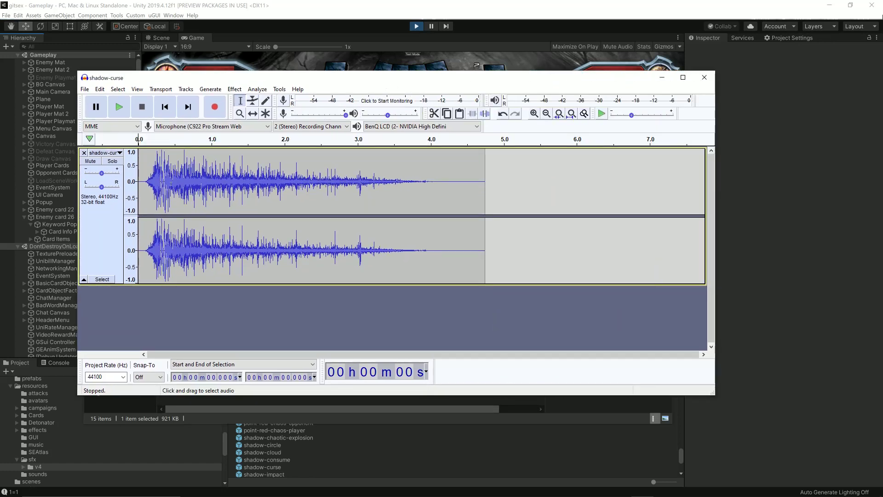
{"action": "left_click", "coordinate": [120, 107]}
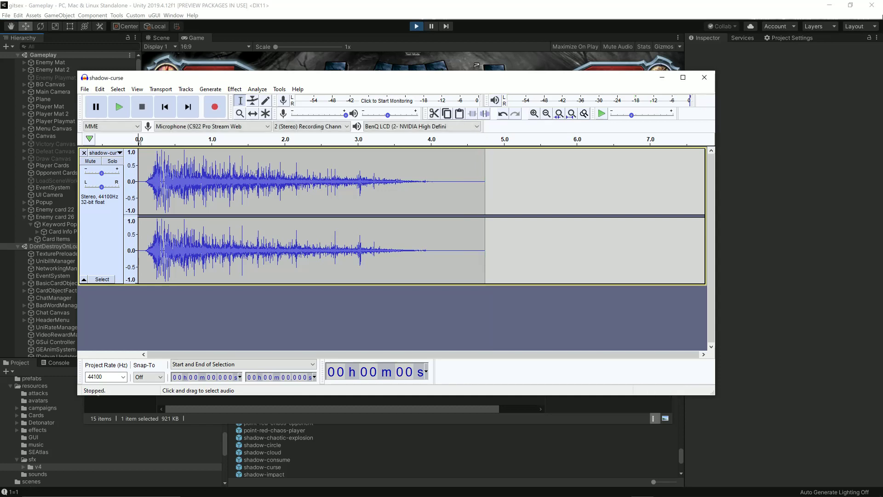
{"action": "key", "text": "space"}
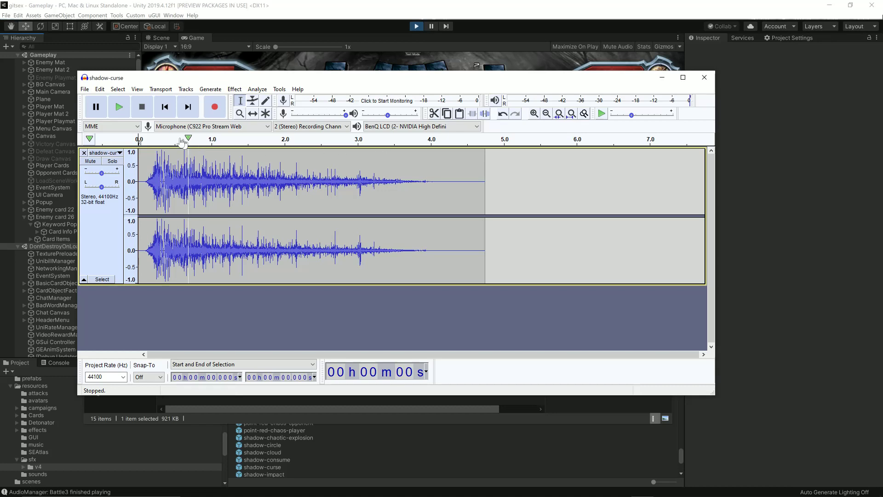
{"action": "key", "text": "space"}
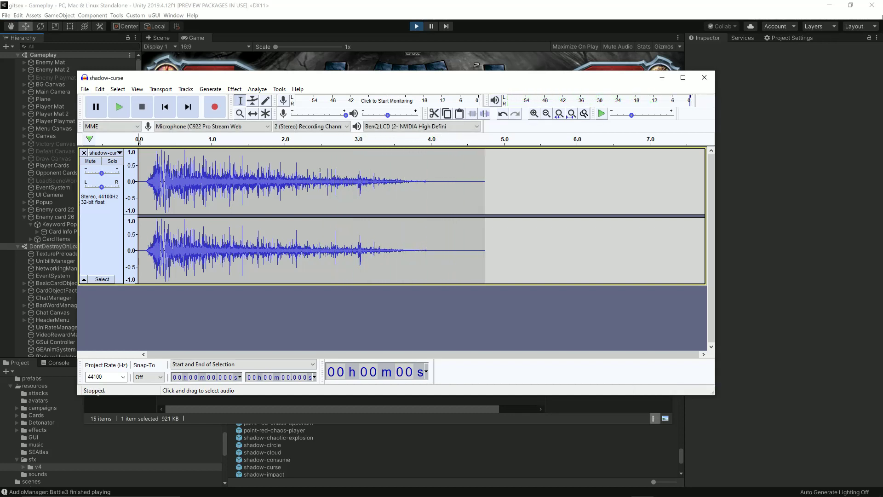
Select the tail from 2.49 to 4.81 s, then drop it without an effect and replay
{"action": "left_click_drag", "start_coordinate": [320, 171], "coordinate": [490, 180]}
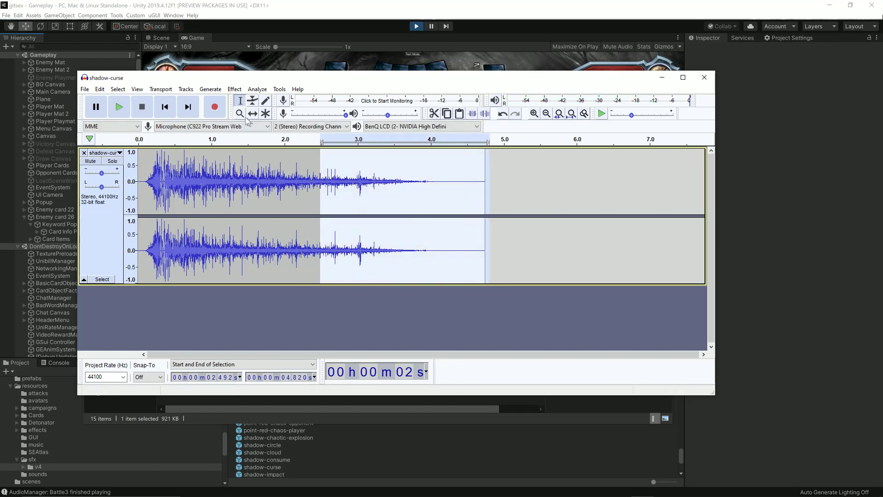
{"action": "left_click", "coordinate": [235, 89]}
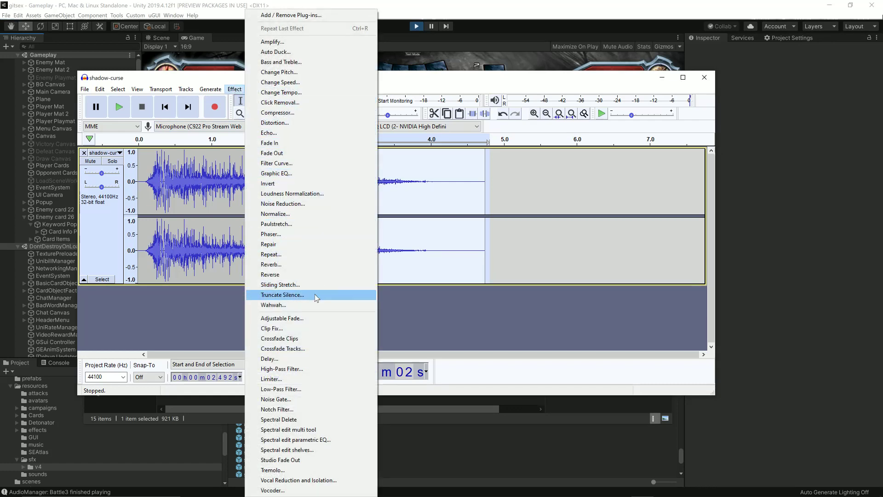
{"action": "left_click", "coordinate": [275, 153]}
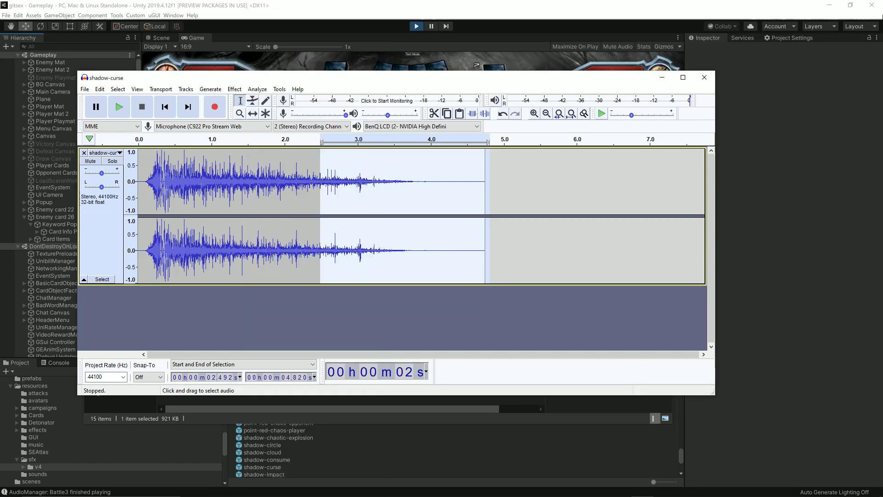
{"action": "left_click", "coordinate": [144, 158]}
{"action": "left_click", "coordinate": [120, 107]}
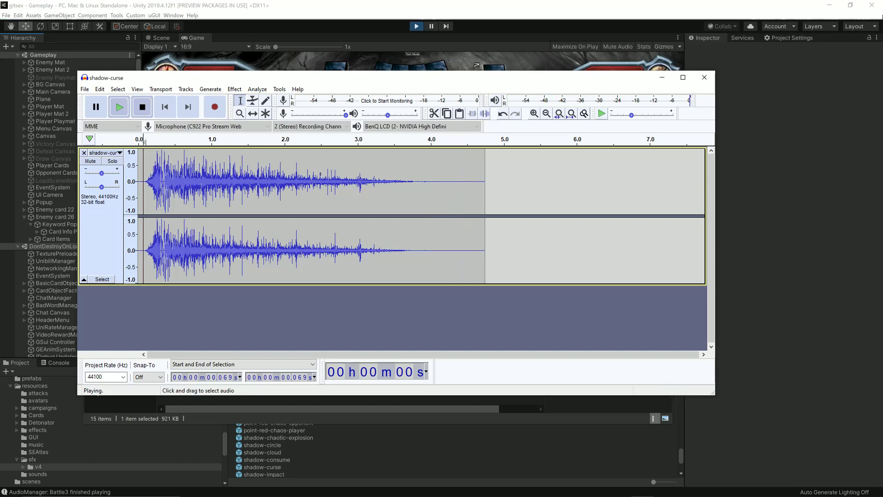
Fade out the region from 2.486 to 3.946 seconds and listen to the result
{"action": "left_click_drag", "start_coordinate": [320, 184], "coordinate": [426, 184]}
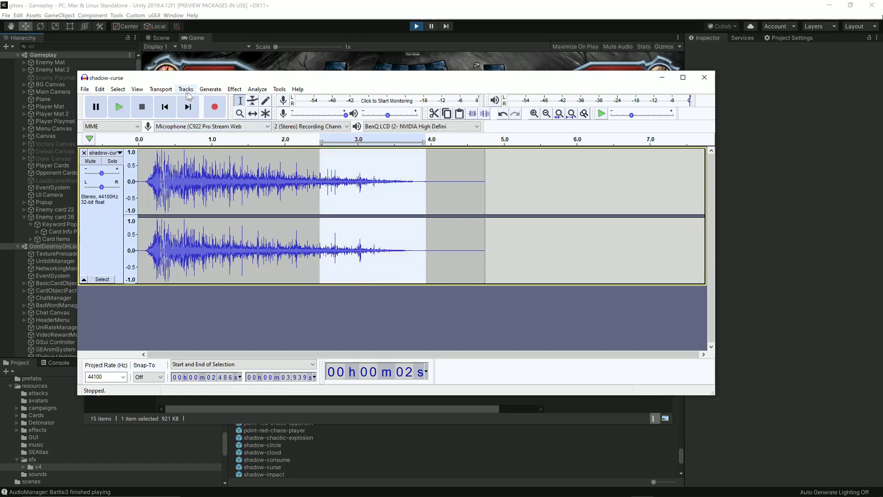
{"action": "left_click", "coordinate": [234, 89]}
{"action": "left_click", "coordinate": [290, 153]}
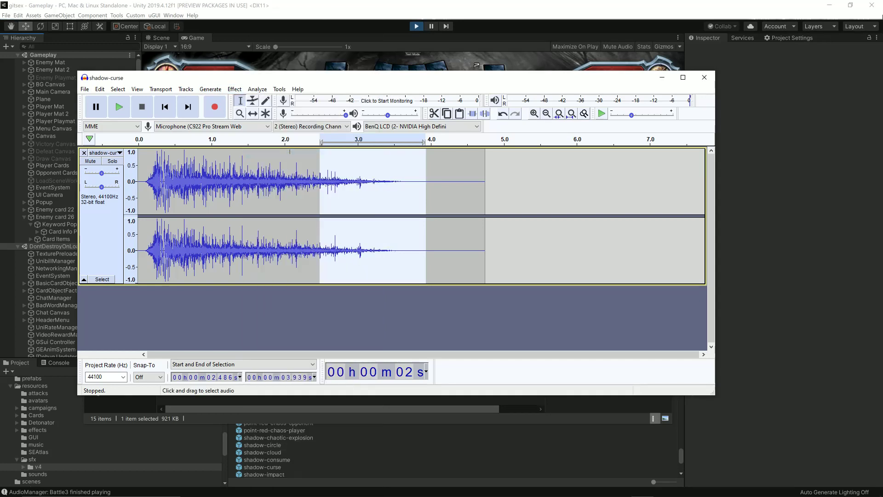
{"action": "left_click", "coordinate": [144, 163]}
{"action": "left_click", "coordinate": [121, 107]}
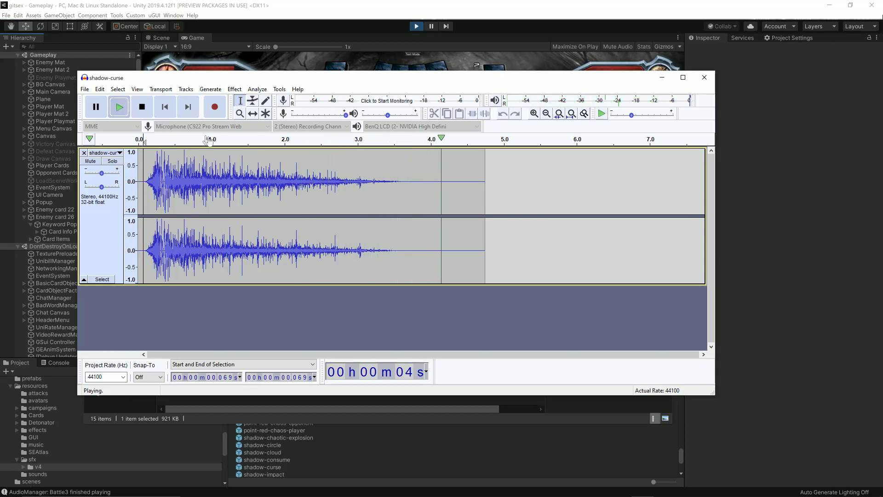
Export the clip as shadow-curse.wav into the v4 folder, accepting the metadata tags
{"action": "left_click", "coordinate": [86, 89]}
{"action": "mouse_move", "coordinate": [129, 157]}
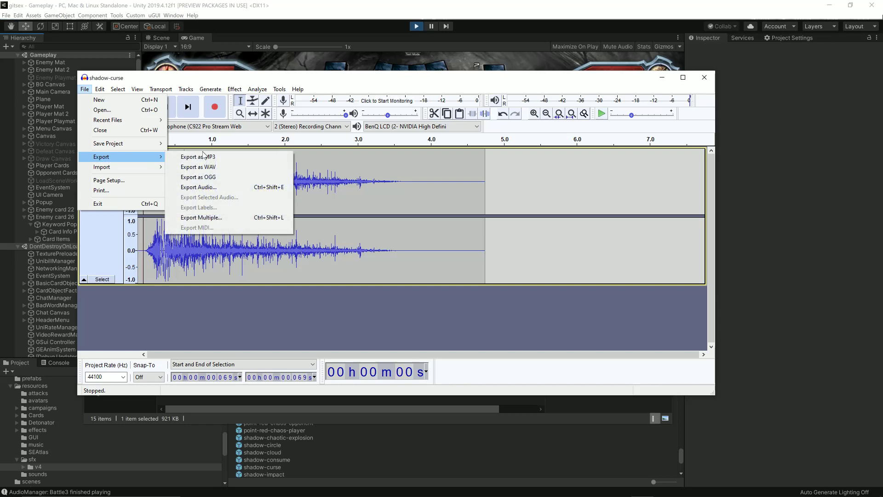
{"action": "left_click", "coordinate": [203, 167]}
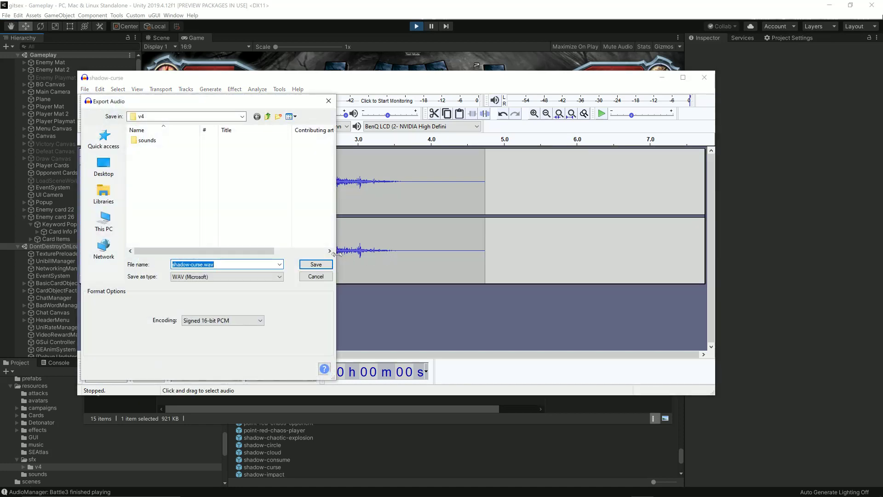
{"action": "left_click", "coordinate": [315, 264]}
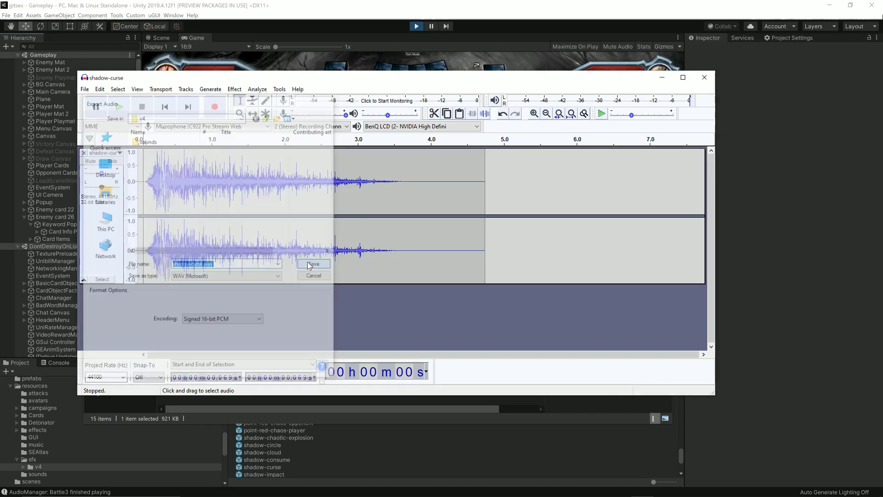
{"action": "left_click", "coordinate": [524, 347]}
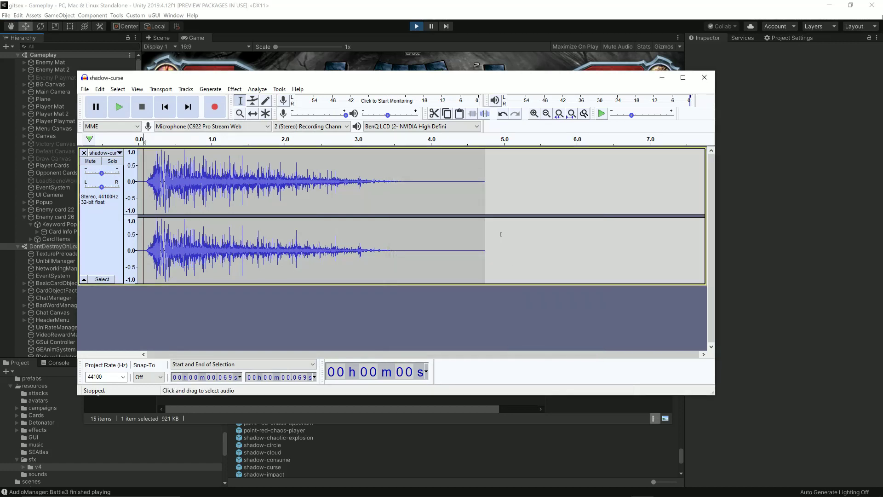
Close Audacity without saving the project and return to Unity
{"action": "left_click", "coordinate": [704, 78]}
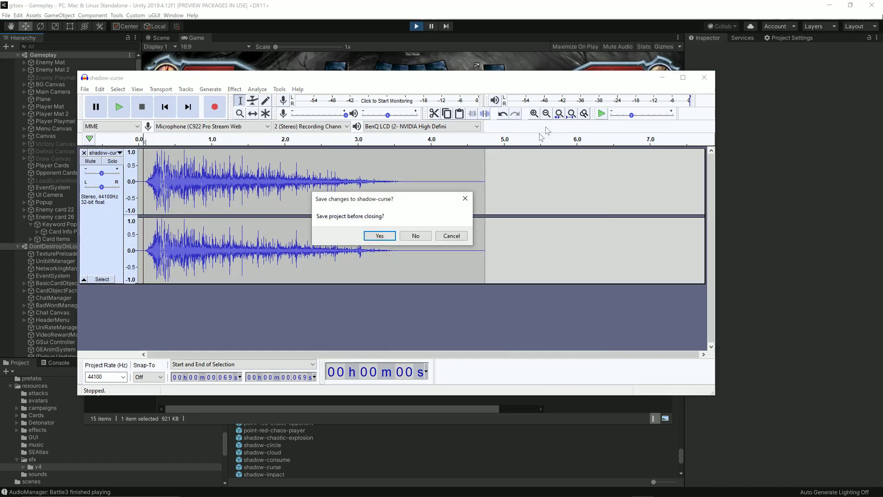
{"action": "left_click", "coordinate": [427, 238]}
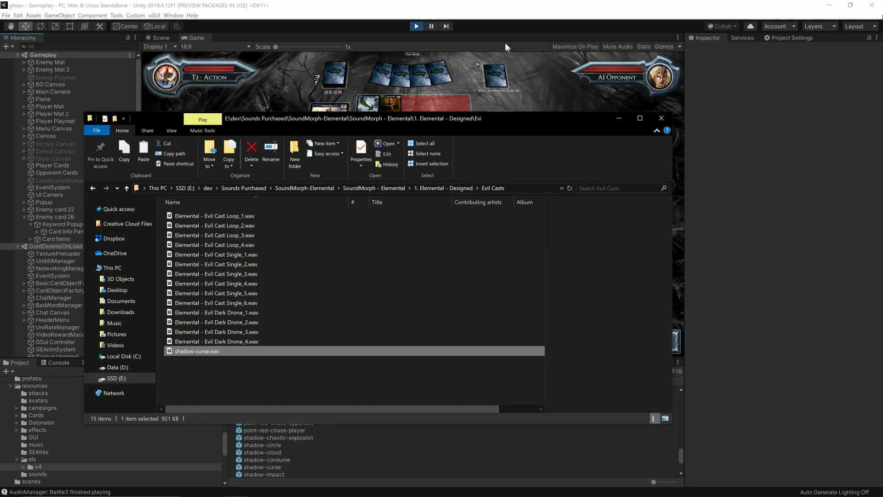
{"action": "left_click", "coordinate": [500, 28]}
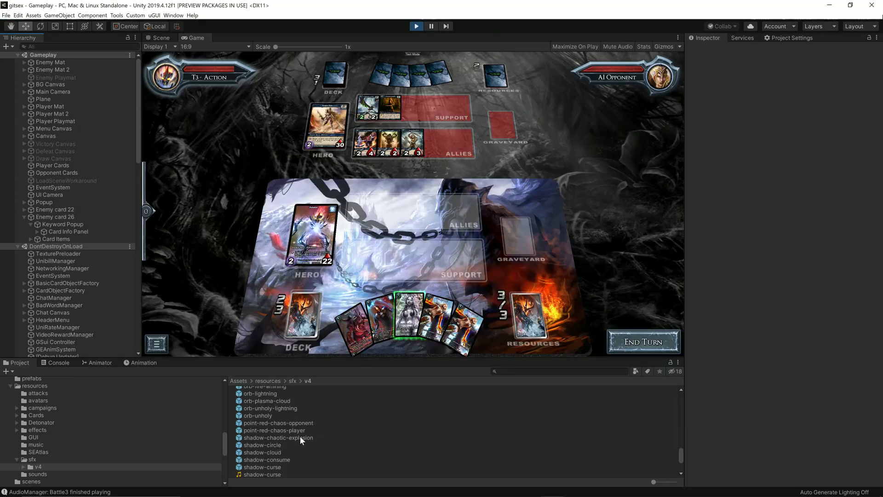
Add a Play Sound component to the shadow-curse prefab with the shadow-curse clip assigned
{"action": "scroll", "coordinate": [267, 458], "scroll_direction": "down", "scroll_amount": 3}
{"action": "left_click", "coordinate": [279, 439]}
{"action": "left_click", "coordinate": [757, 250]}
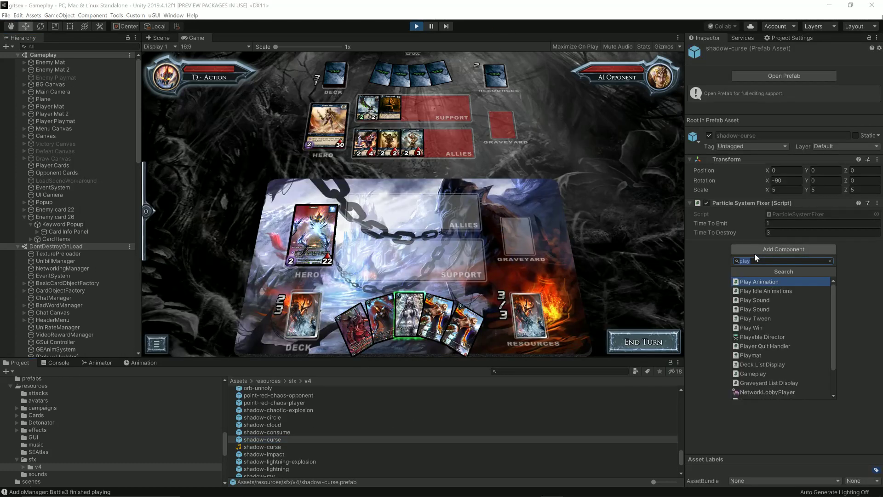
{"action": "left_click", "coordinate": [754, 309]}
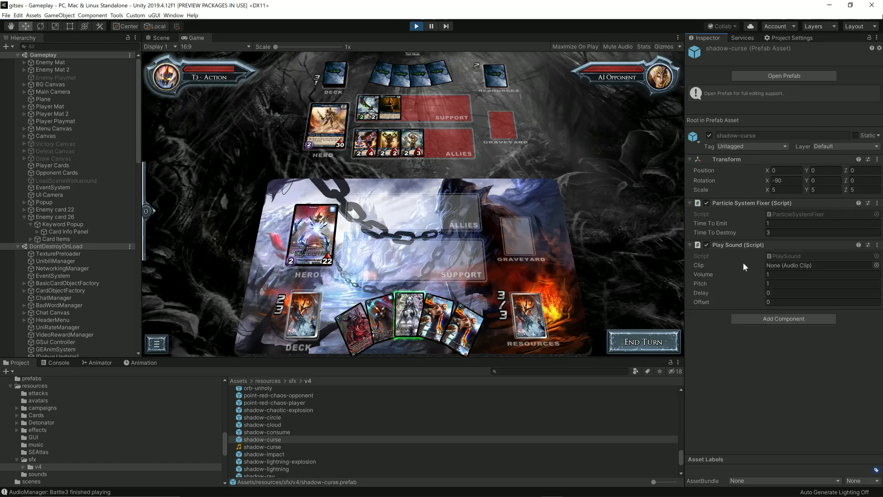
{"action": "left_click_drag", "start_coordinate": [256, 448], "coordinate": [779, 266]}
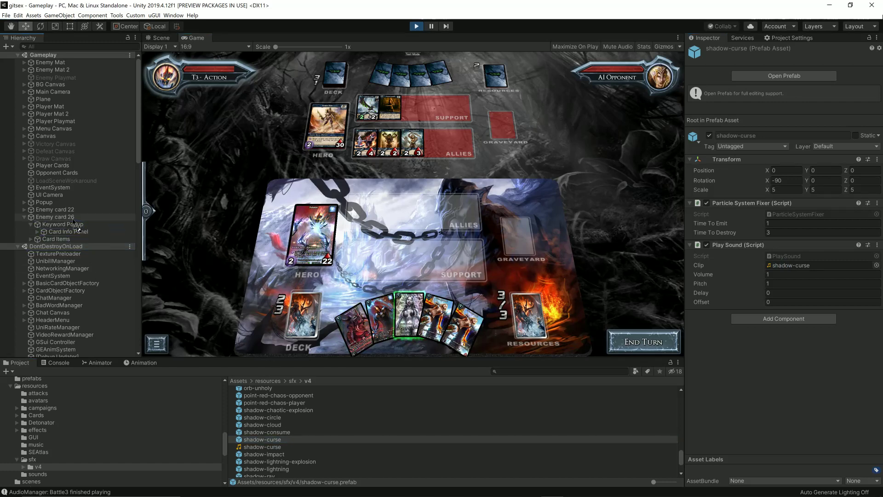
Test the effect on Enemy card 26, then start setting the Play Sound pitch to 1.1
{"action": "left_click_drag", "start_coordinate": [72, 217], "coordinate": [72, 219]}
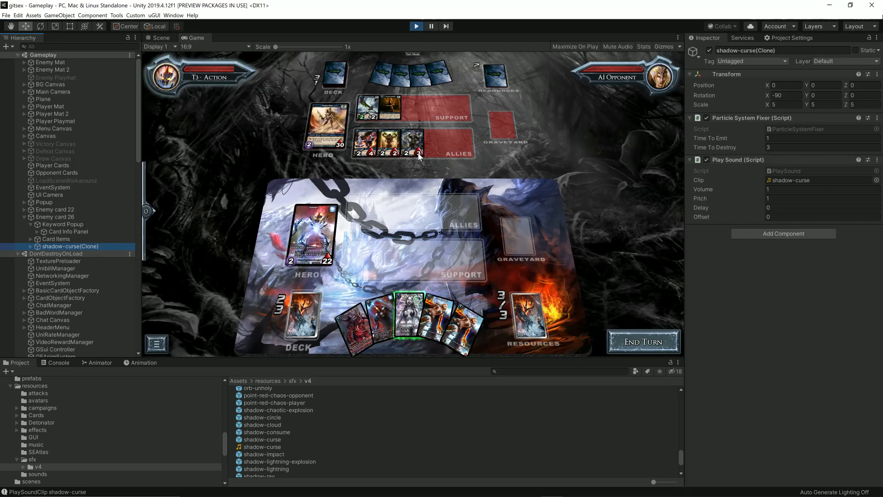
{"action": "left_click", "coordinate": [266, 440]}
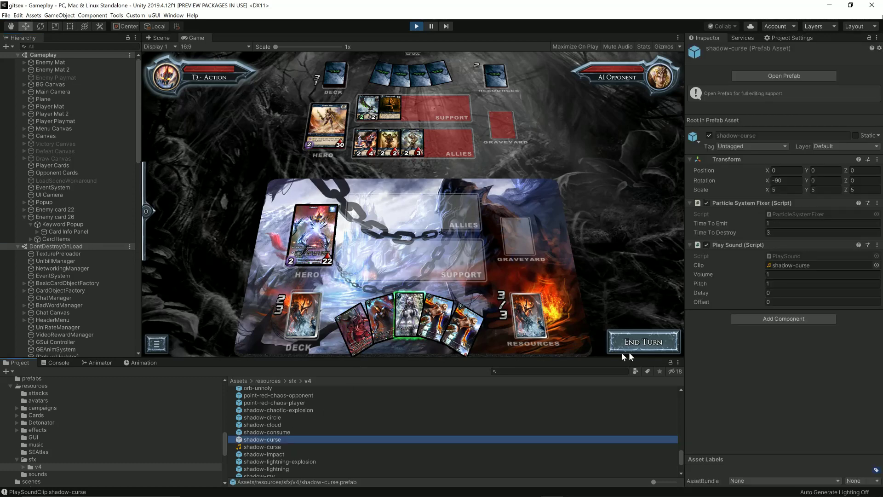
{"action": "left_click", "coordinate": [776, 284]}
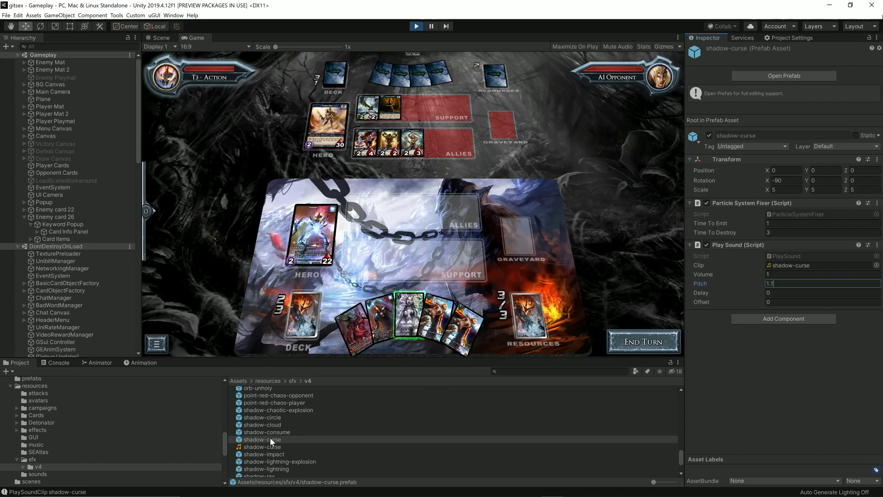
Spawn the shadow-curse effect under Enemy card 26 twice to hear it at pitch 1.1
{"action": "mouse_move", "coordinate": [272, 441]}
{"action": "left_mouse_down"}
{"action": "mouse_move", "coordinate": [159, 335]}
{"action": "mouse_move", "coordinate": [92, 258]}
{"action": "mouse_move", "coordinate": [71, 217]}
{"action": "left_mouse_up"}
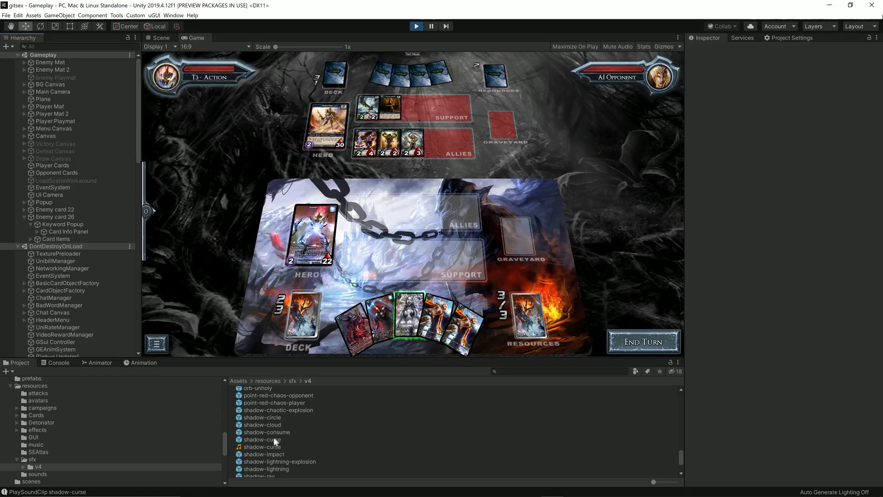
{"action": "key", "text": "ctrl+y"}
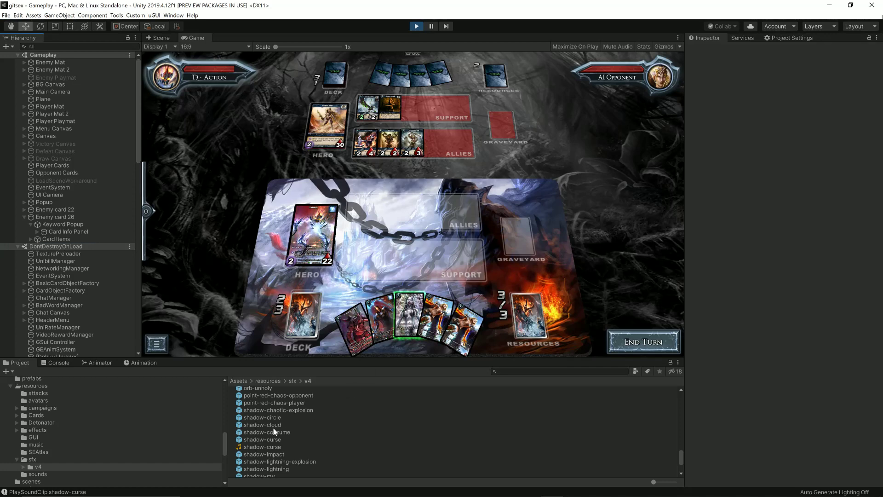
{"action": "mouse_move", "coordinate": [266, 441]}
{"action": "left_mouse_down"}
{"action": "mouse_move", "coordinate": [69, 230]}
{"action": "mouse_move", "coordinate": [73, 217]}
{"action": "left_mouse_up"}
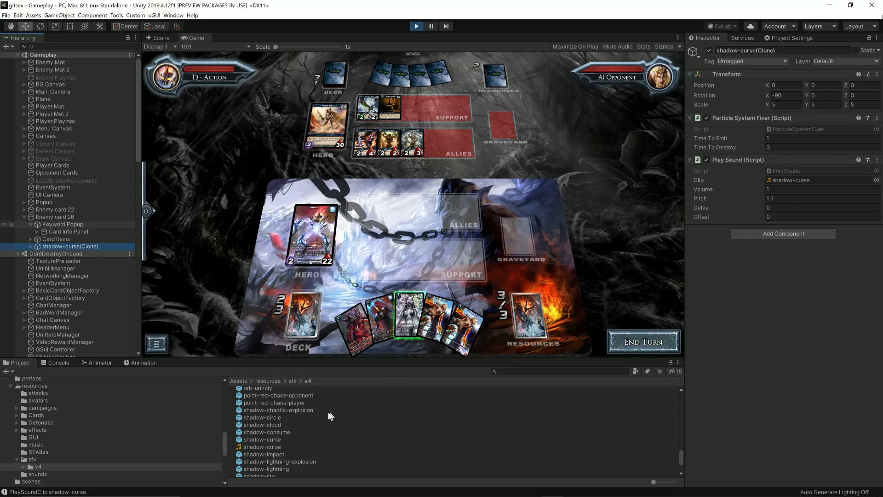
Reveal shadow-curse.wav in the sfx/v4 folder from Unity and open it with Audacity
{"action": "right_click", "coordinate": [271, 448]}
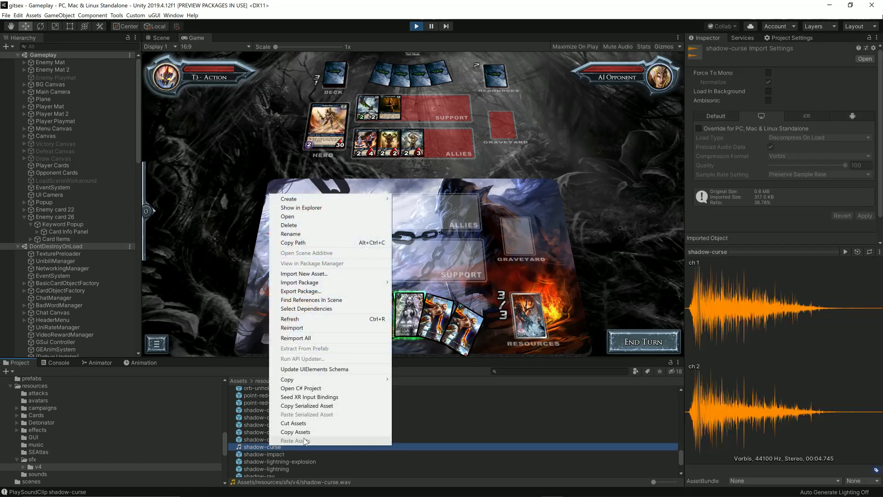
{"action": "left_click", "coordinate": [318, 208]}
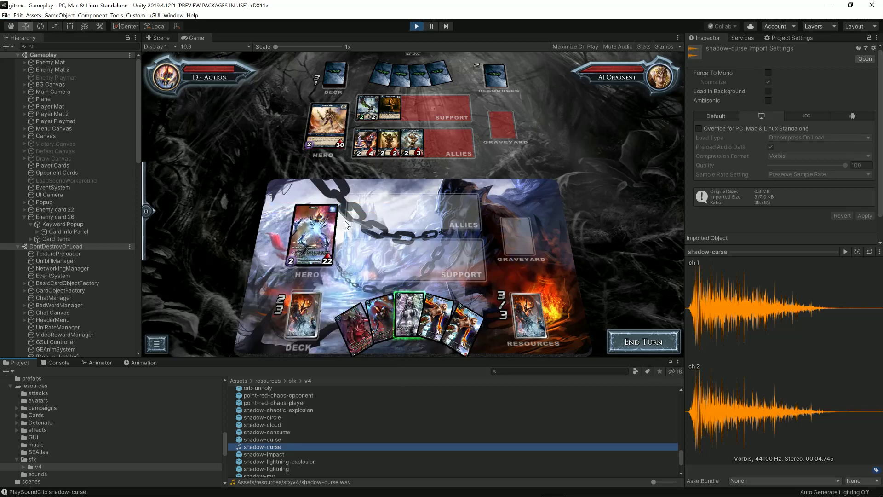
{"action": "mouse_move", "coordinate": [238, 488]}
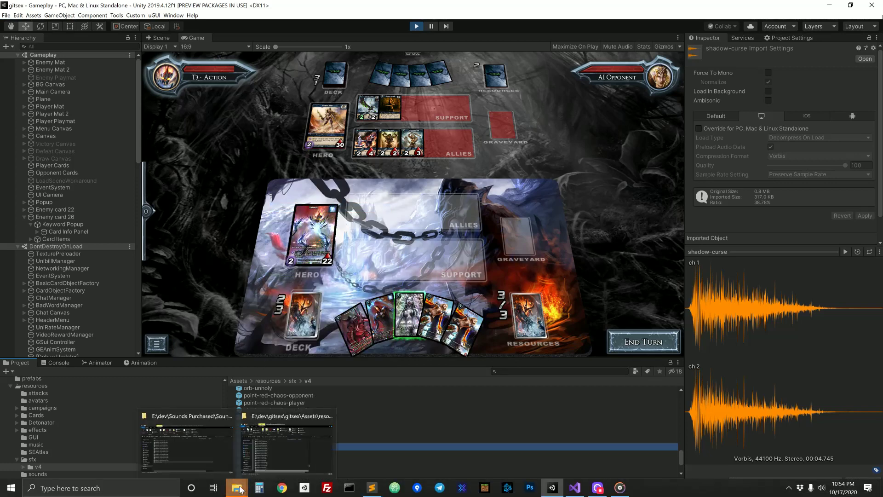
{"action": "left_click", "coordinate": [275, 465]}
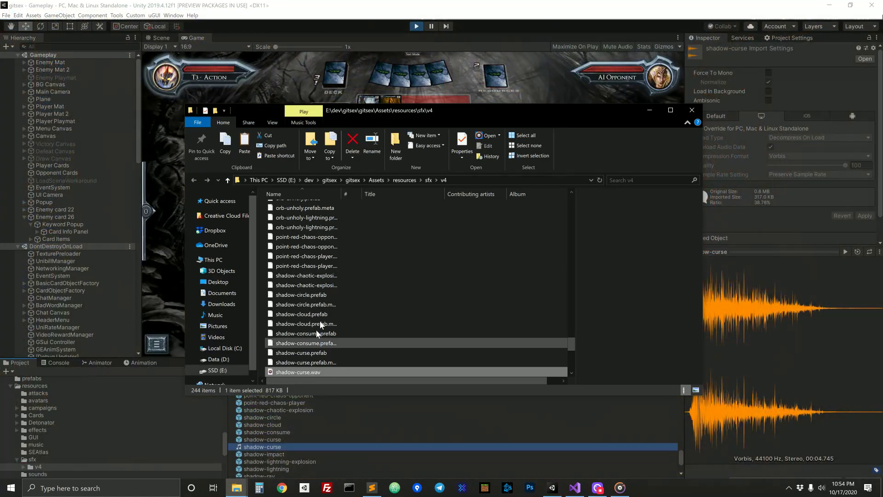
{"action": "right_click", "coordinate": [310, 370]}
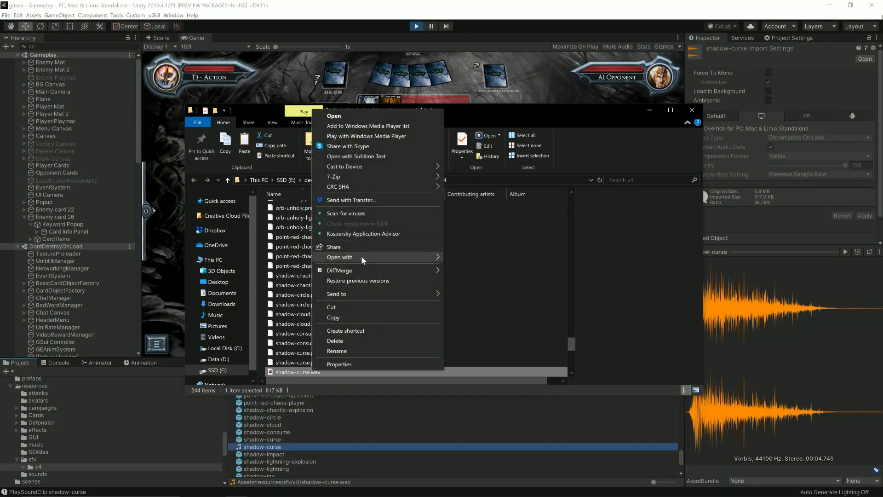
{"action": "mouse_move", "coordinate": [360, 255]}
{"action": "left_click", "coordinate": [462, 261]}
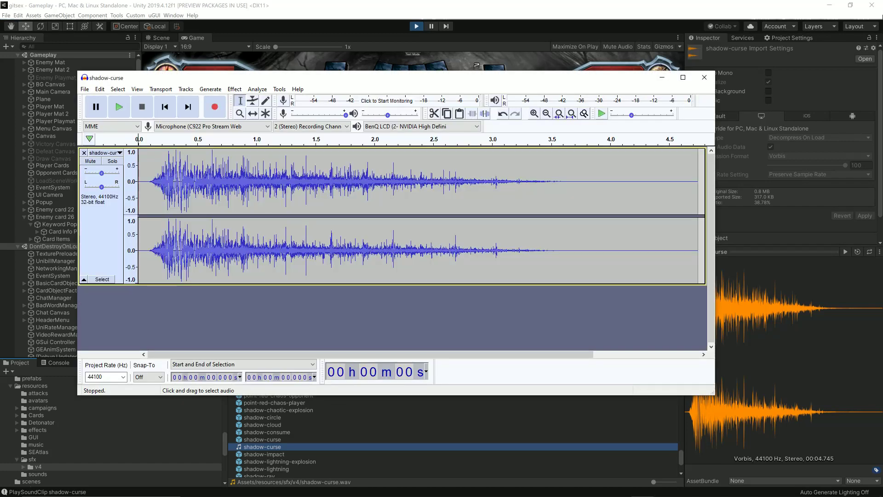
Fade in the opening half-second, about 0.1–0.6 s, and preview the whole clip
{"action": "key", "text": "space"}
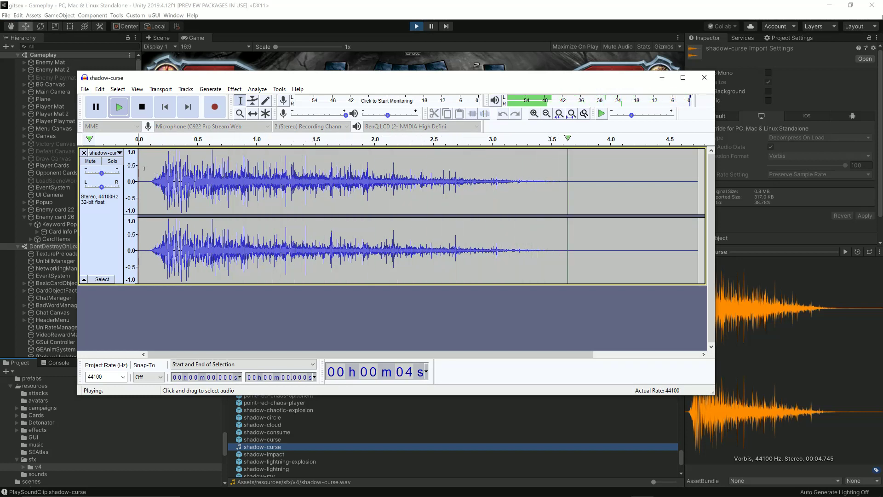
{"action": "left_click_drag", "start_coordinate": [149, 168], "coordinate": [207, 168]}
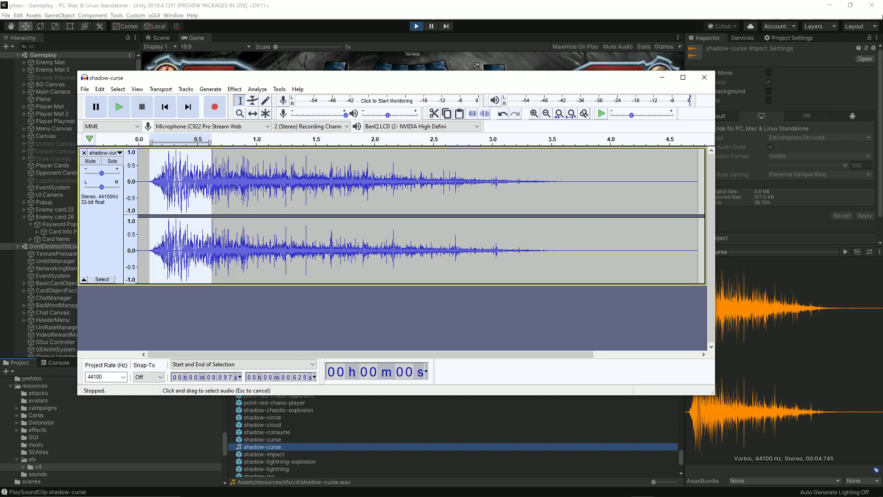
{"action": "left_click", "coordinate": [234, 90]}
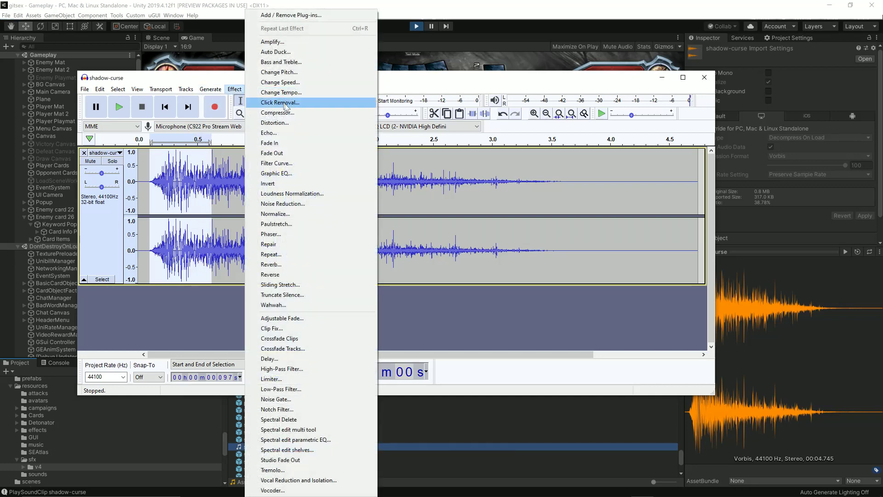
{"action": "left_click", "coordinate": [297, 143]}
{"action": "left_click", "coordinate": [119, 107]}
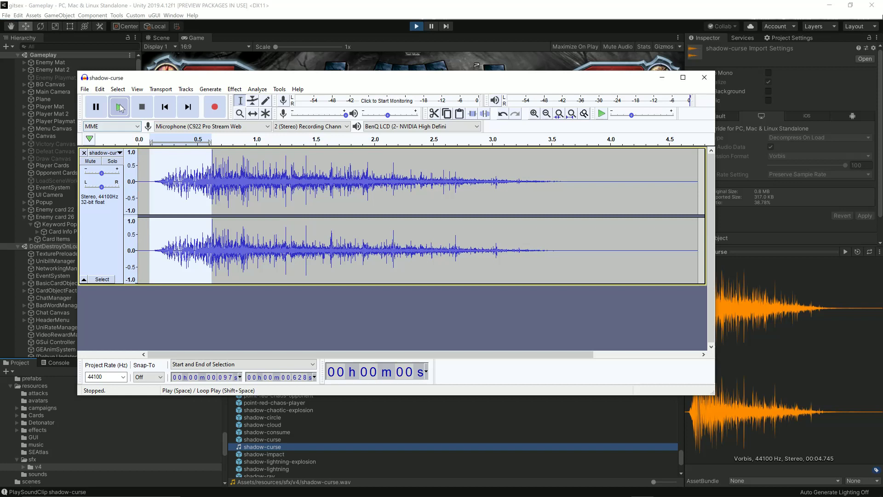
{"action": "key", "text": "Home"}
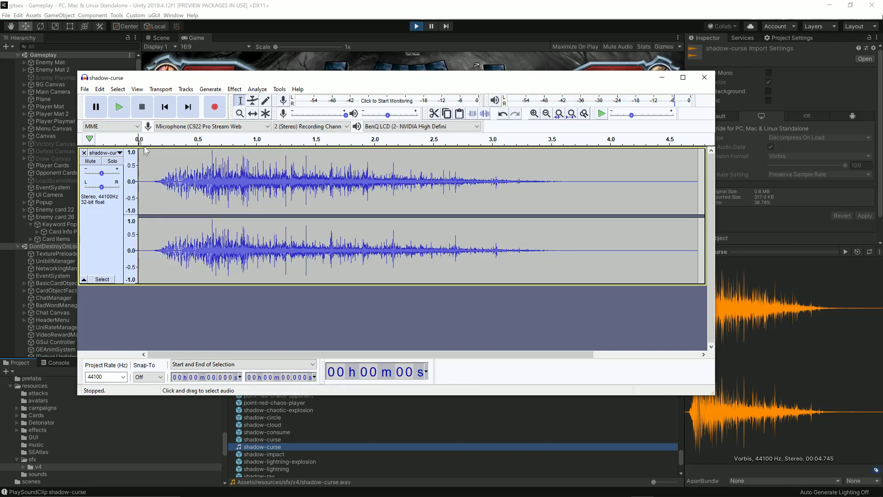
{"action": "left_click", "coordinate": [123, 109]}
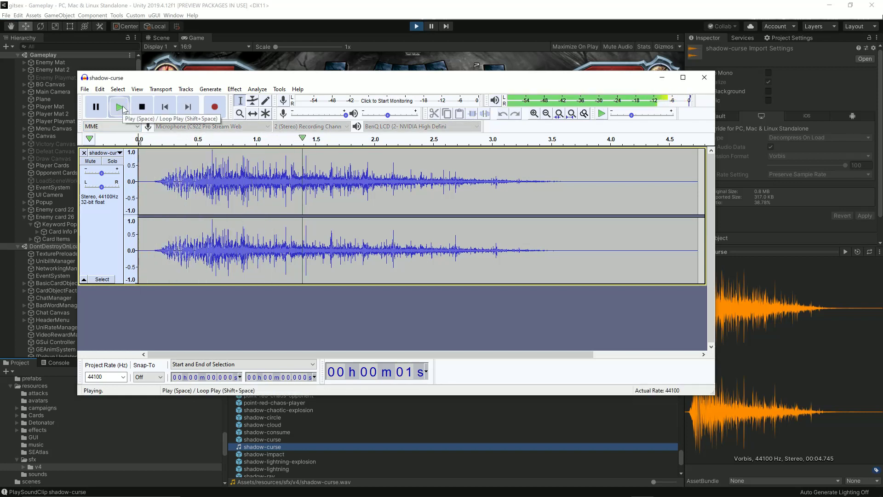
Export as WAV over the existing shadow-curse.wav, confirming the replace and metadata
{"action": "left_click", "coordinate": [87, 89]}
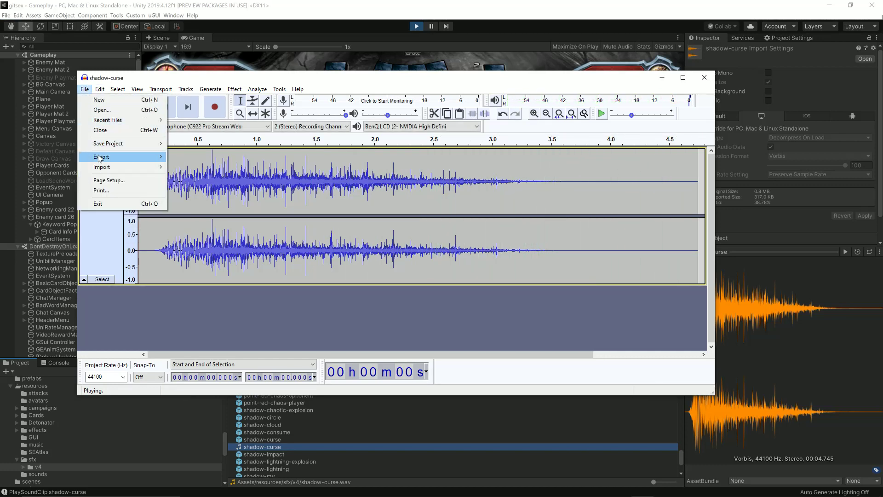
{"action": "mouse_move", "coordinate": [100, 158]}
{"action": "left_click", "coordinate": [198, 167]}
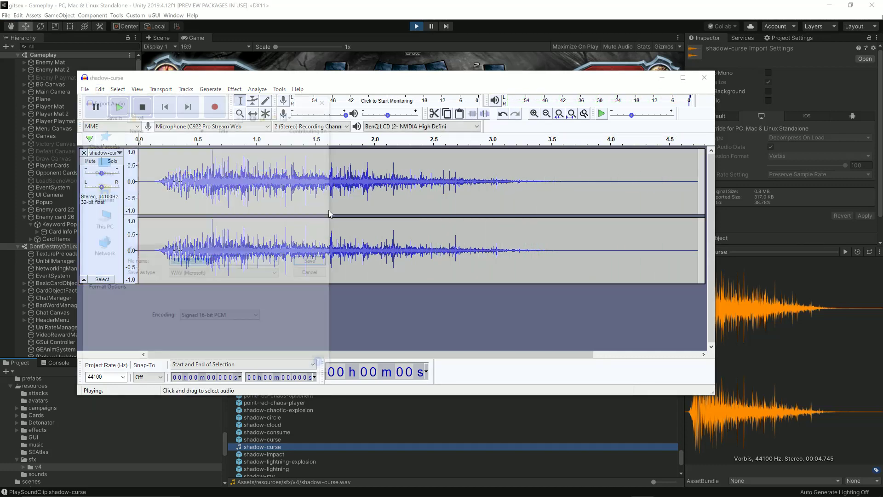
{"action": "left_click", "coordinate": [316, 264]}
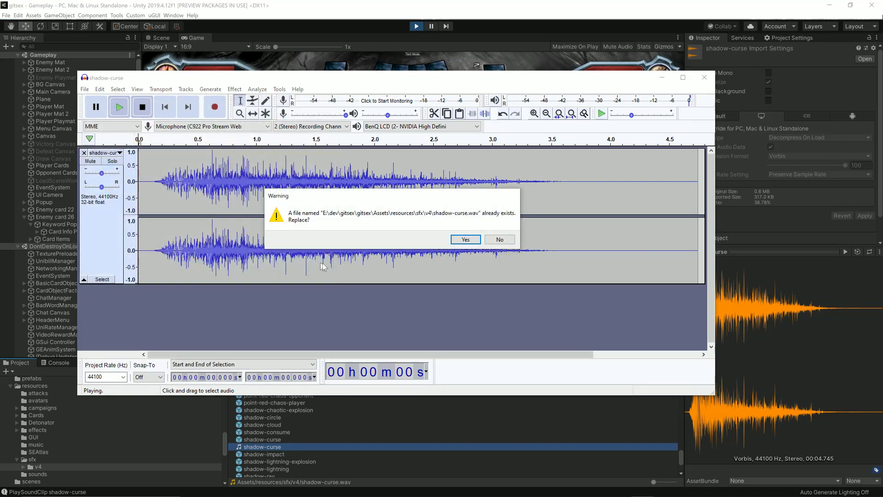
{"action": "left_click", "coordinate": [465, 239]}
{"action": "left_click", "coordinate": [523, 347]}
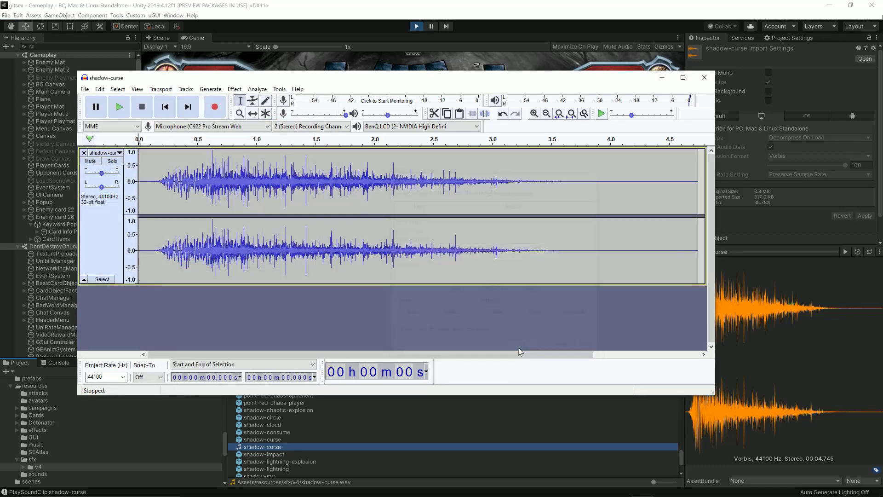
Spawn shadow-consume once and shadow-curse twice under Enemy card 26 to hear the updated clip
{"action": "left_click", "coordinate": [479, 30]}
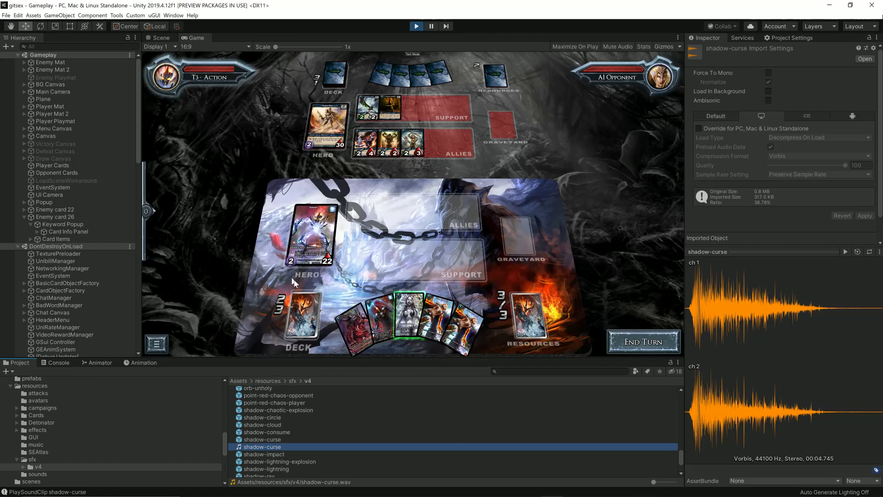
{"action": "mouse_move", "coordinate": [267, 434]}
{"action": "left_mouse_down"}
{"action": "mouse_move", "coordinate": [184, 367]}
{"action": "mouse_move", "coordinate": [62, 191]}
{"action": "mouse_move", "coordinate": [56, 217]}
{"action": "left_mouse_up"}
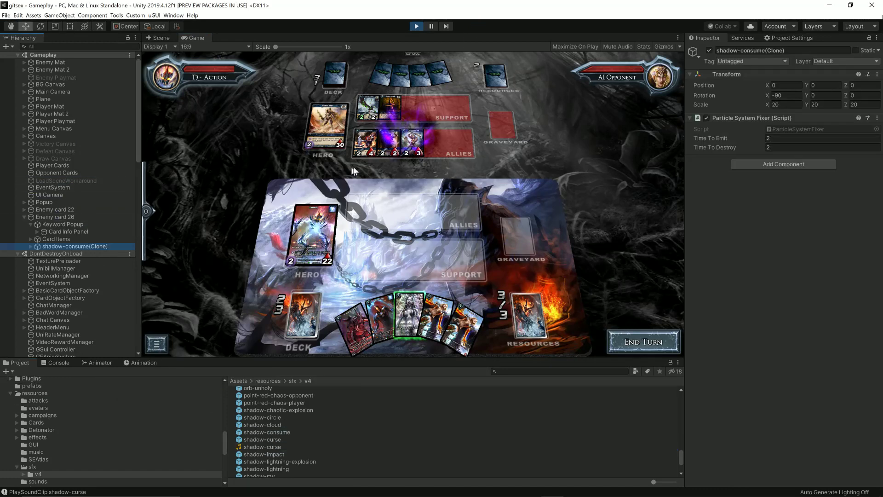
{"action": "left_click", "coordinate": [275, 439]}
{"action": "mouse_move", "coordinate": [267, 436]}
{"action": "left_mouse_down"}
{"action": "mouse_move", "coordinate": [69, 252]}
{"action": "mouse_move", "coordinate": [62, 216]}
{"action": "left_mouse_up"}
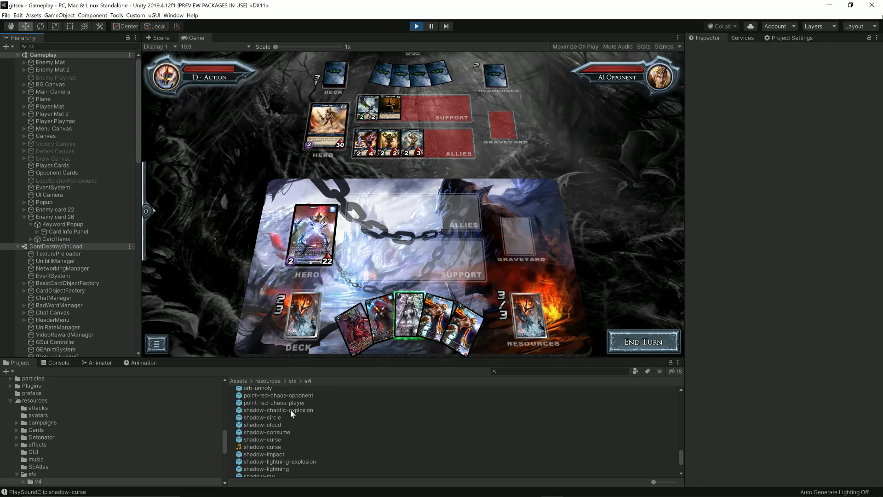
{"action": "left_click", "coordinate": [269, 439]}
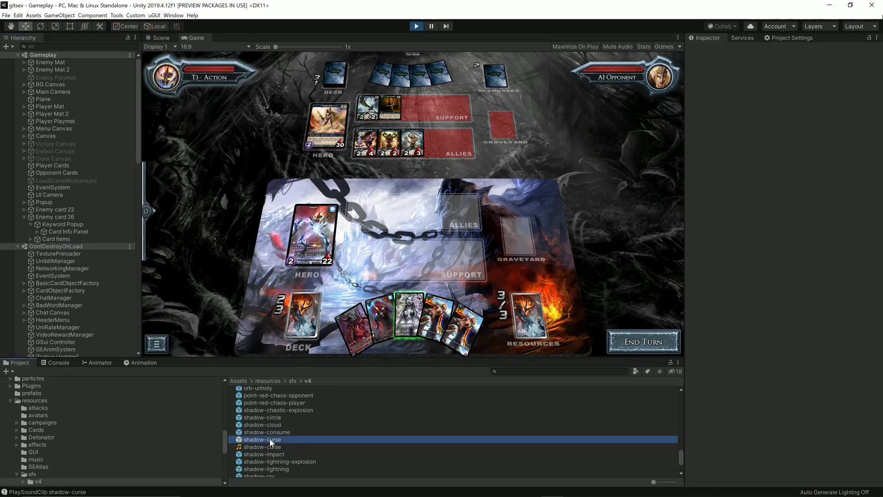
{"action": "mouse_move", "coordinate": [265, 440]}
{"action": "left_mouse_down"}
{"action": "mouse_move", "coordinate": [138, 368]}
{"action": "mouse_move", "coordinate": [60, 223]}
{"action": "left_mouse_up"}
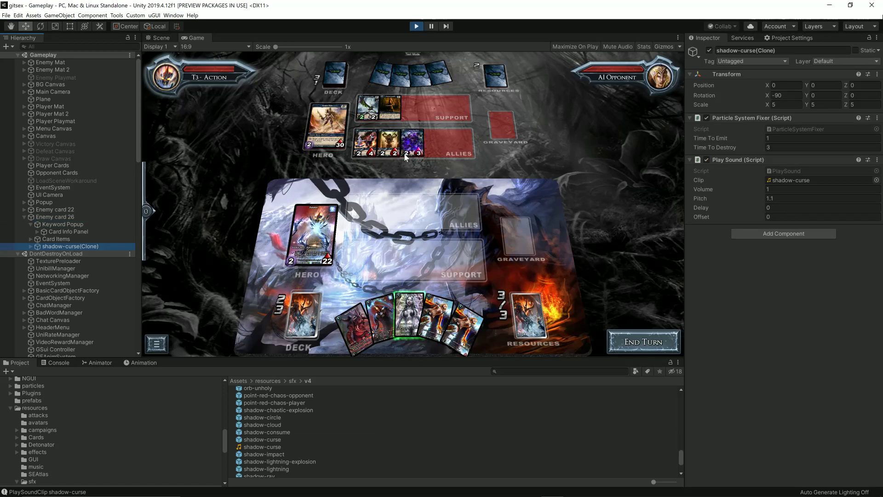